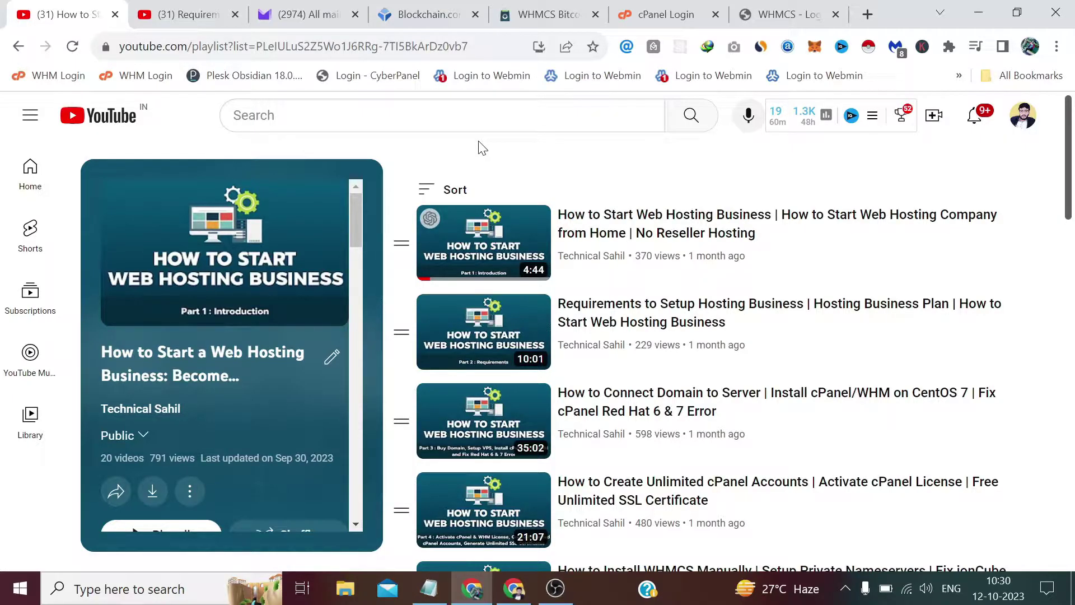
# Bring up the 'Requirements to Setup Hosting Business' video in the YouTube tab
pyautogui.click(149, 8)
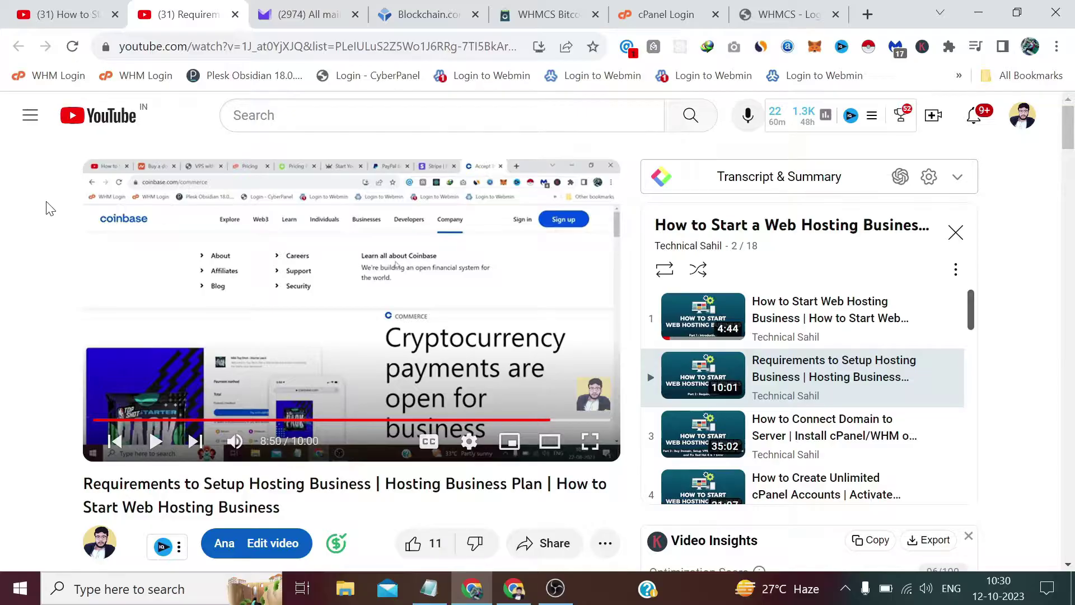
# Open the Sep 13, 2023 'Regarding Your Coinbase Account' email and highlight its discontinuation sentence
pyautogui.click(280, 12)
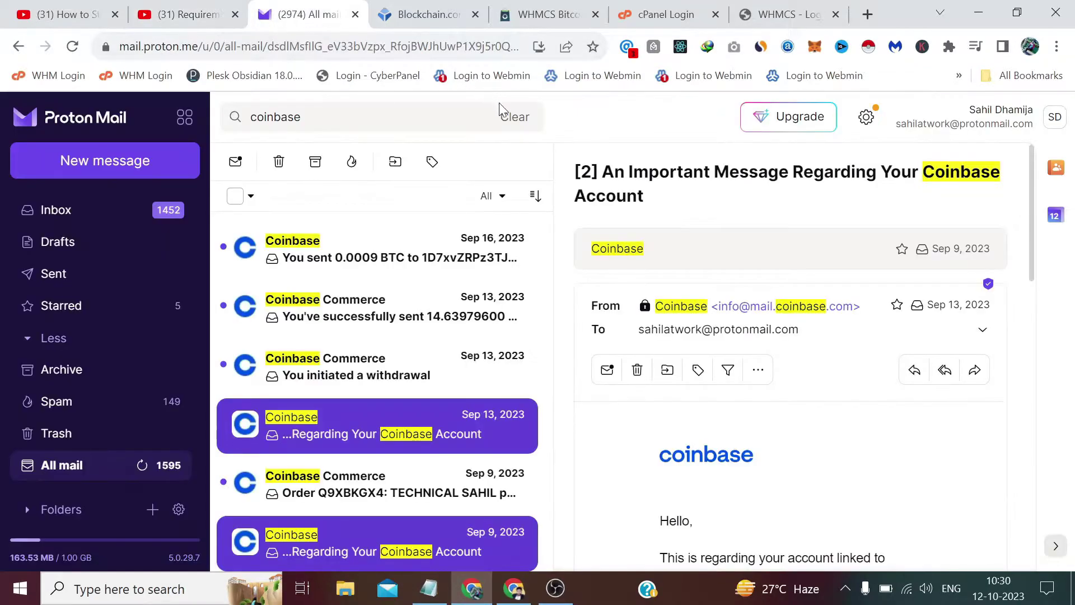
pyautogui.scroll(-3, 773, 275)
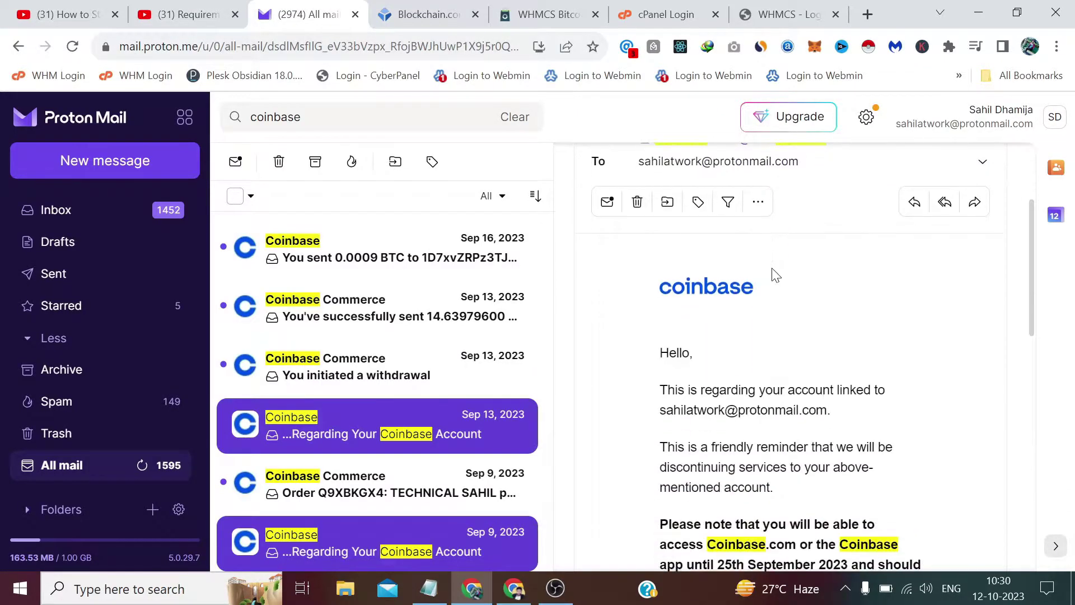
pyautogui.scroll(-3, 773, 277)
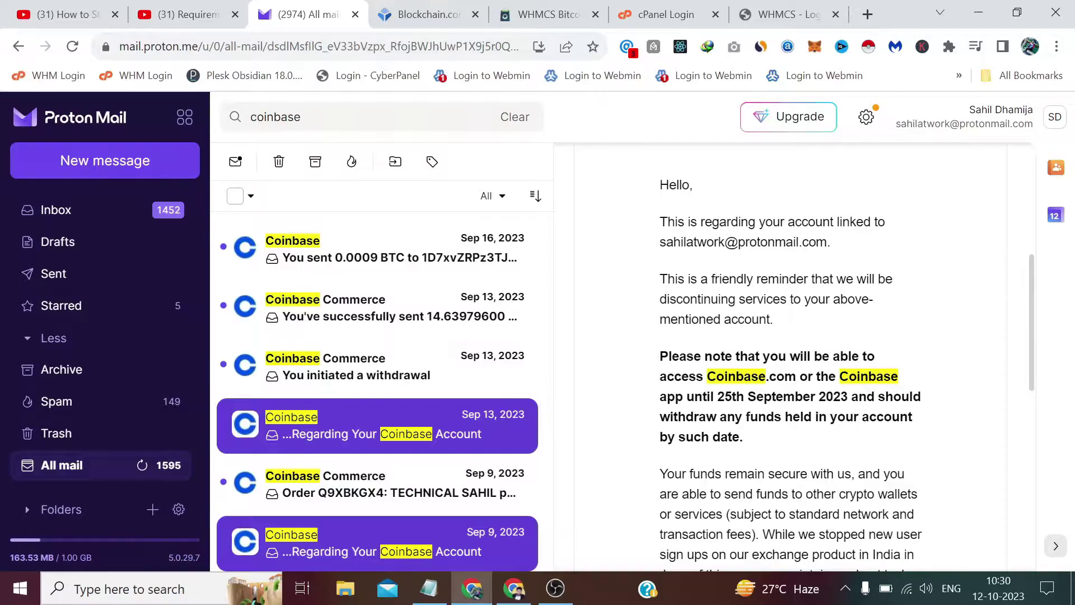
pyautogui.moveTo(660, 279); pyautogui.dragTo(776, 328)
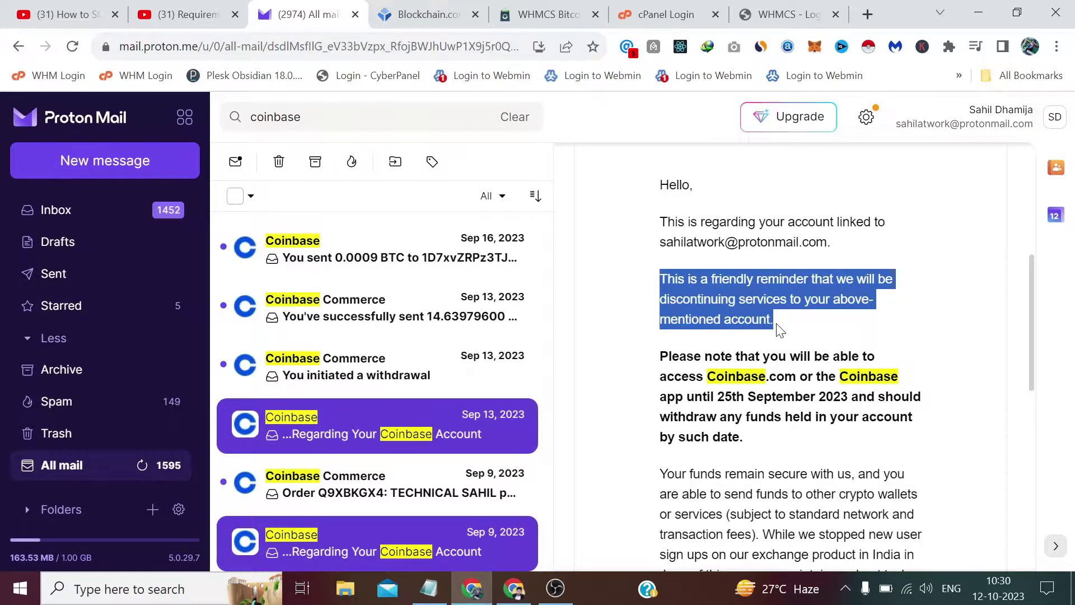
pyautogui.click(777, 326)
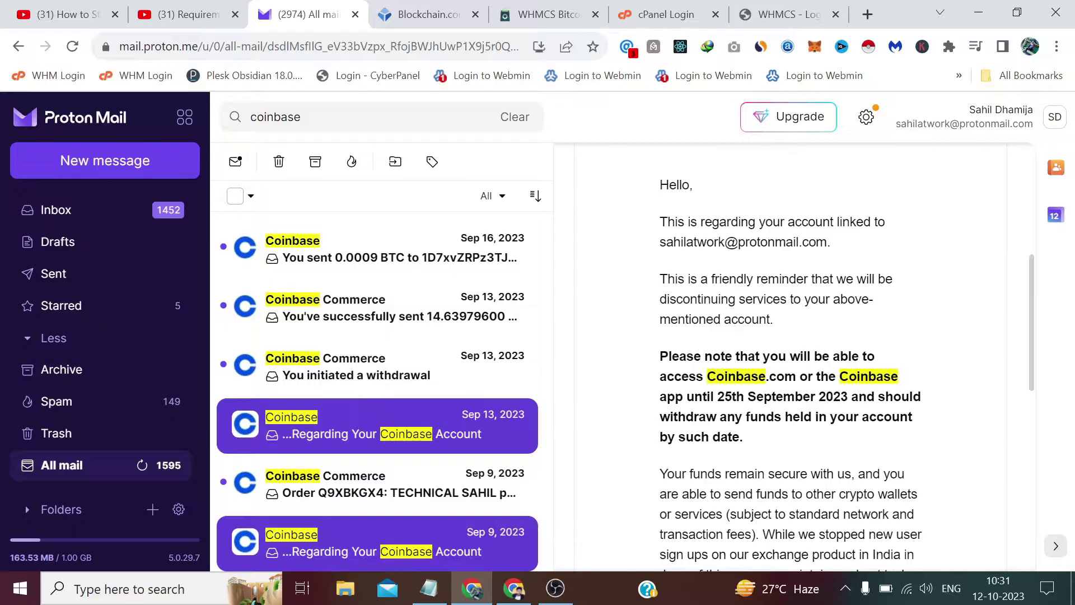
pyautogui.click(430, 588)
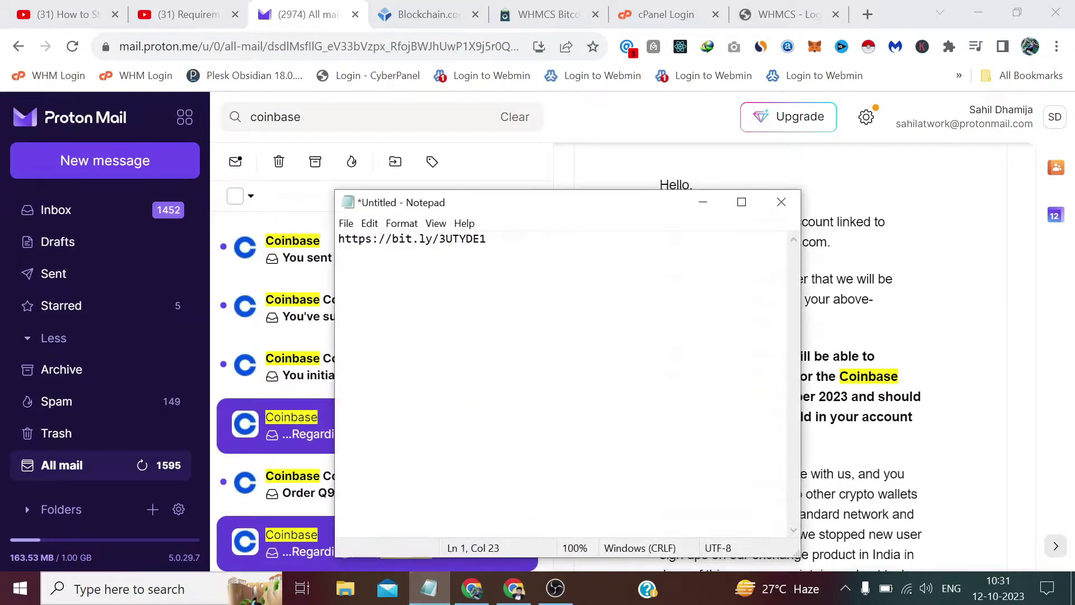
pyautogui.hotkey('shift', 'Left')
pyautogui.hotkey('shift', 'Left')
pyautogui.hotkey('shift', 'Left')
pyautogui.hotkey('shift', 'Left')
pyautogui.hotkey('shift', 'Left')
pyautogui.hotkey('shift', 'Left')
pyautogui.hotkey('shift', 'Left')
pyautogui.hotkey('shift', 'Left')
pyautogui.hotkey('shift', 'Left')
pyautogui.hotkey('shift', 'Left')
pyautogui.hotkey('shift', 'Left')
pyautogui.hotkey('shift', 'Left')
pyautogui.hotkey('shift', 'Left')
pyautogui.hotkey('shift', 'Left')
pyautogui.hotkey('shift', 'Left')
pyautogui.hotkey('shift', 'Left')
pyautogui.hotkey('shift', 'Left')
pyautogui.hotkey('shift', 'Left')
pyautogui.hotkey('shift', 'Left')
pyautogui.hotkey('shift', 'Left')
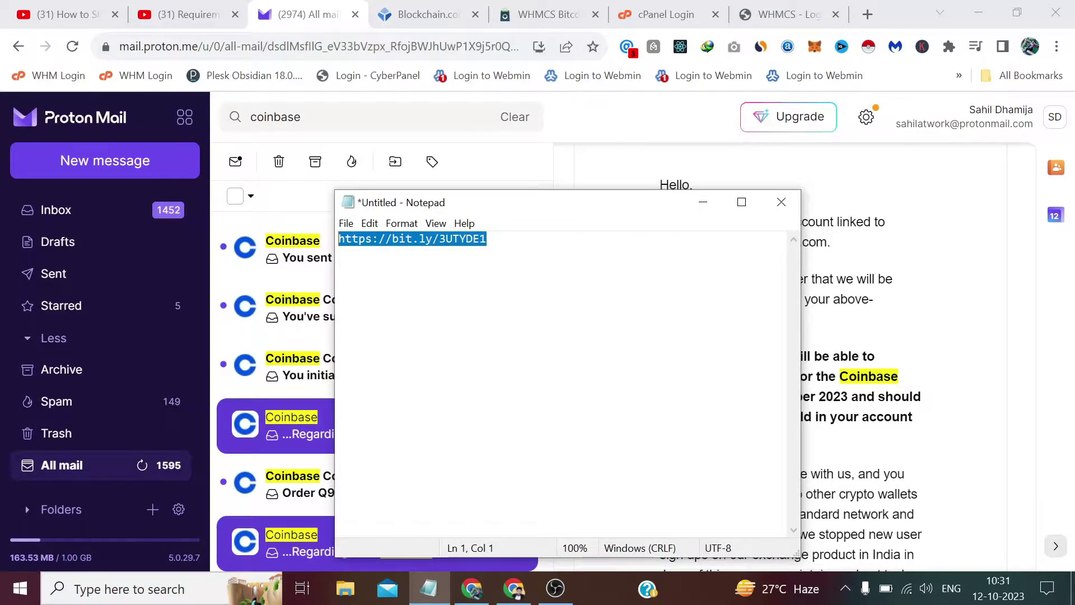
pyautogui.rightClick(448, 237)
pyautogui.click(487, 286)
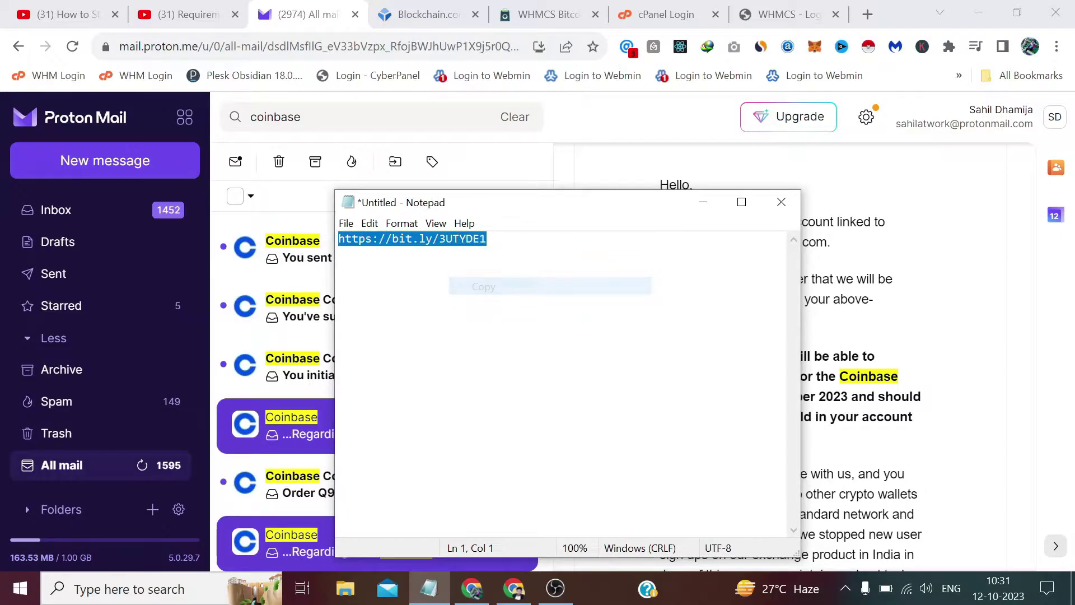
pyautogui.click(702, 201)
pyautogui.click(514, 588)
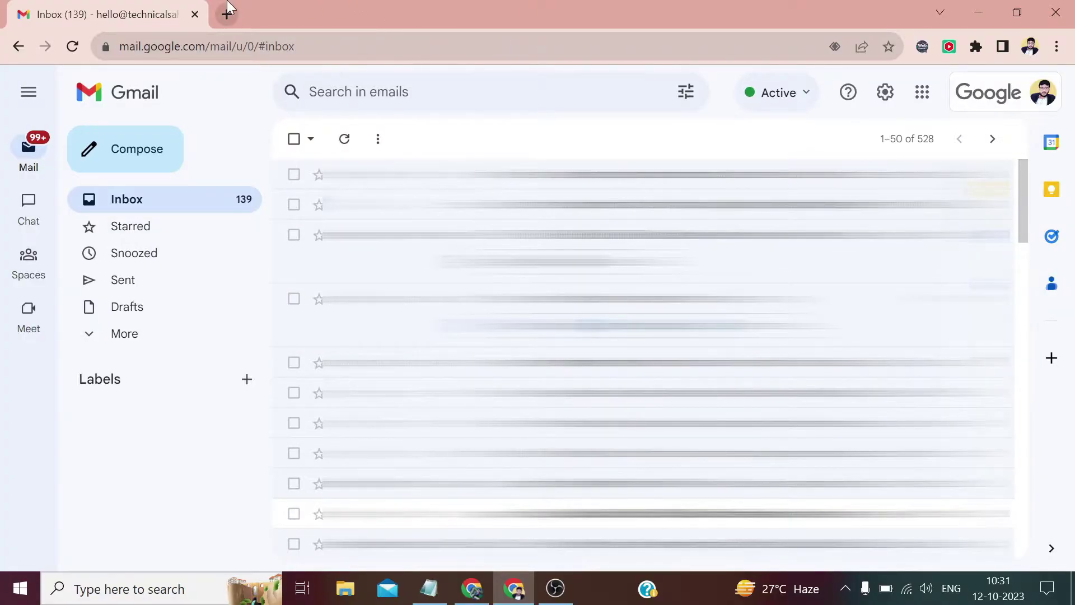
pyautogui.click(227, 14)
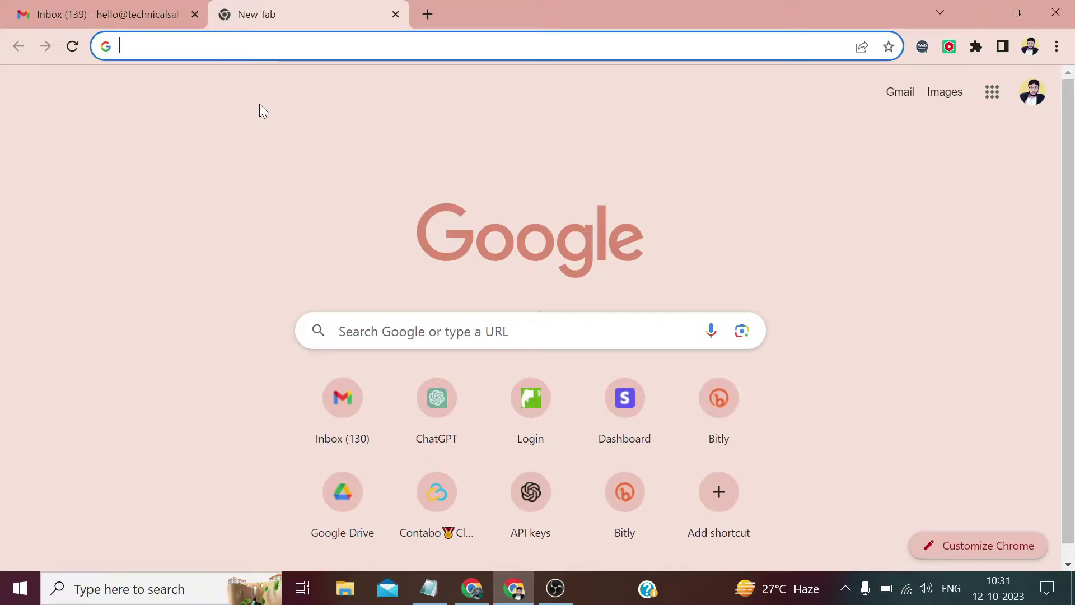
pyautogui.rightClick(247, 46)
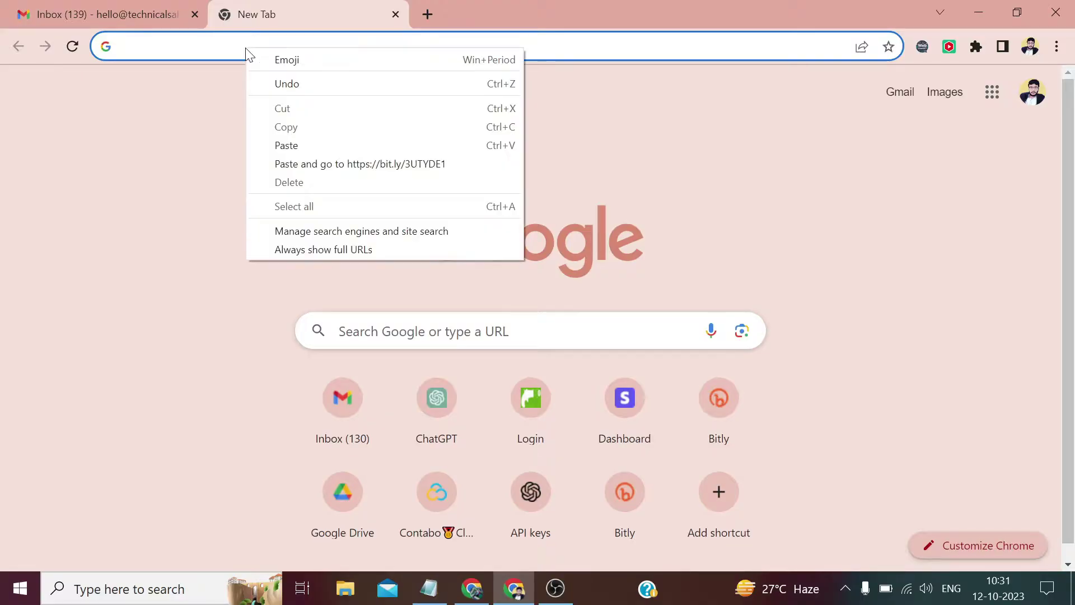
pyautogui.click(308, 164)
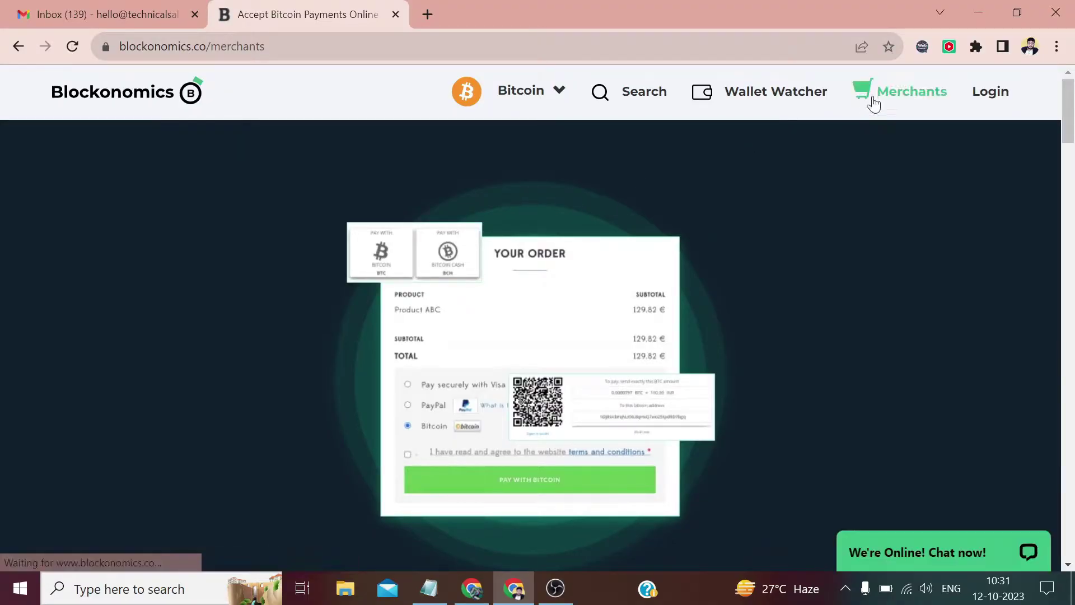
# Start a free Blockonomics merchant sign-up from Merchants and continue with the Google account
pyautogui.click(919, 92)
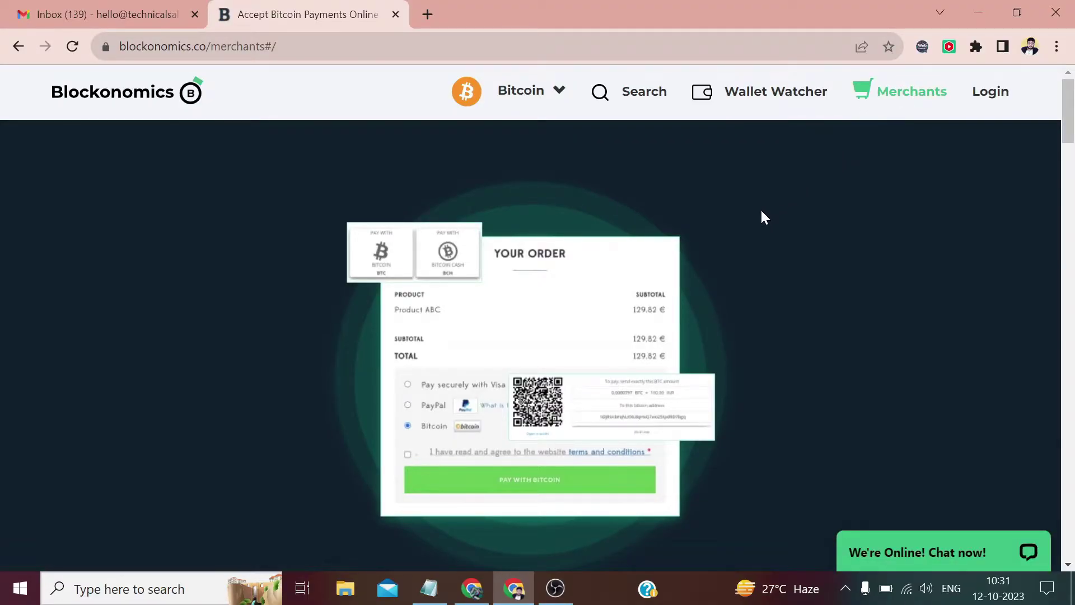
pyautogui.scroll(-5, 760, 208)
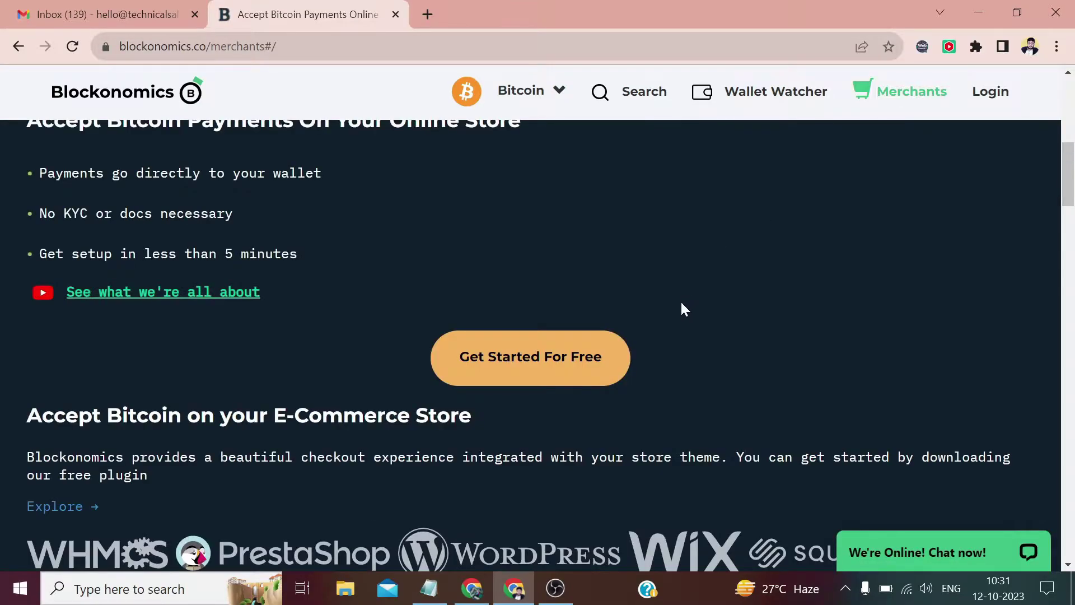
pyautogui.click(543, 361)
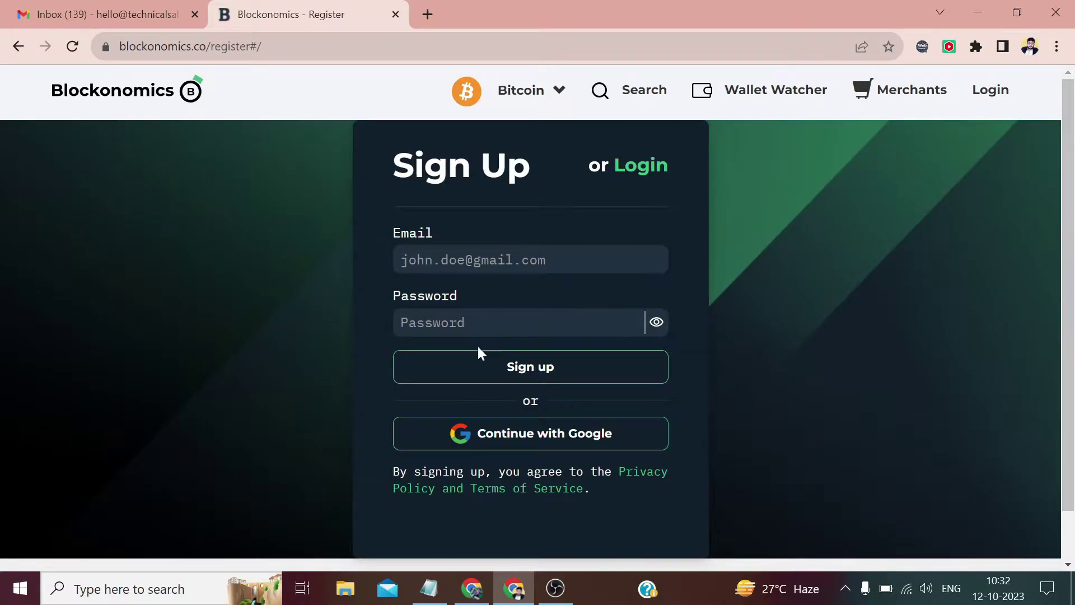
pyautogui.click(528, 439)
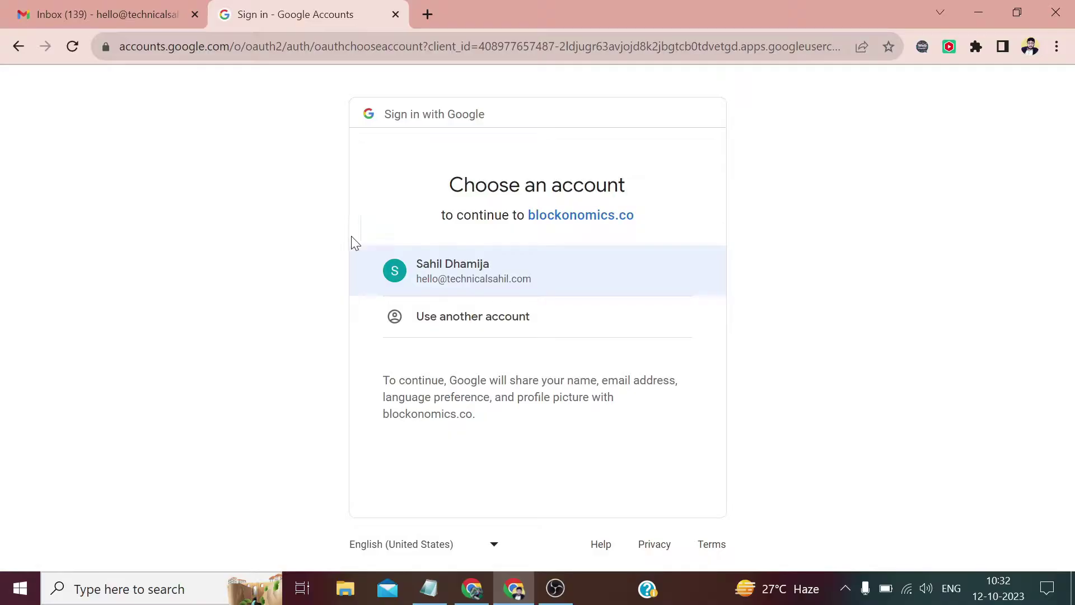
pyautogui.click(507, 268)
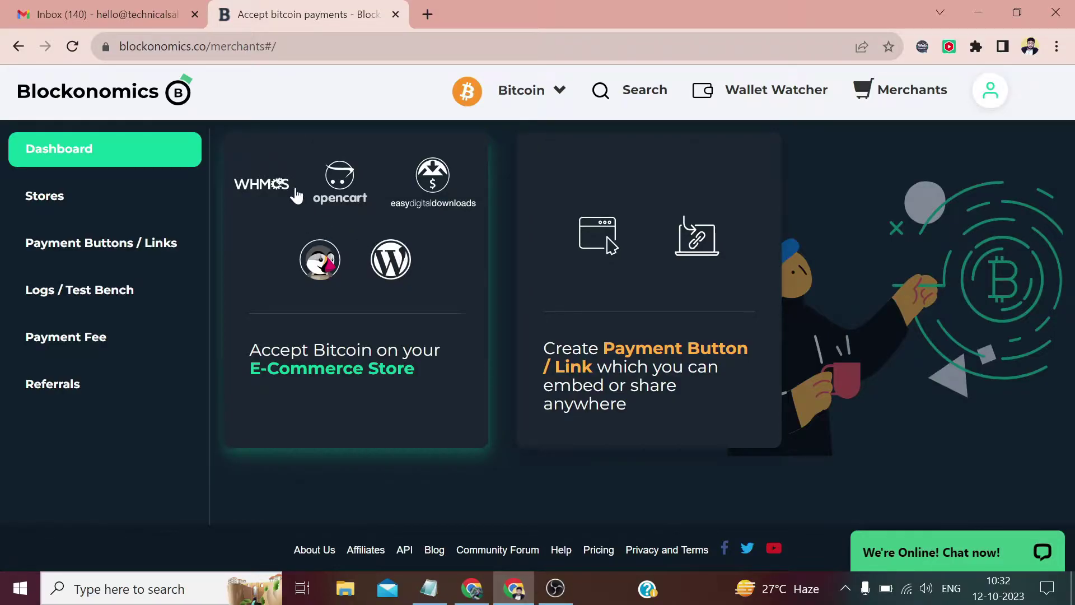
# Choose the WHMCS integration and add Store 1, leaving its Xpub and Tag fields empty
pyautogui.click(260, 191)
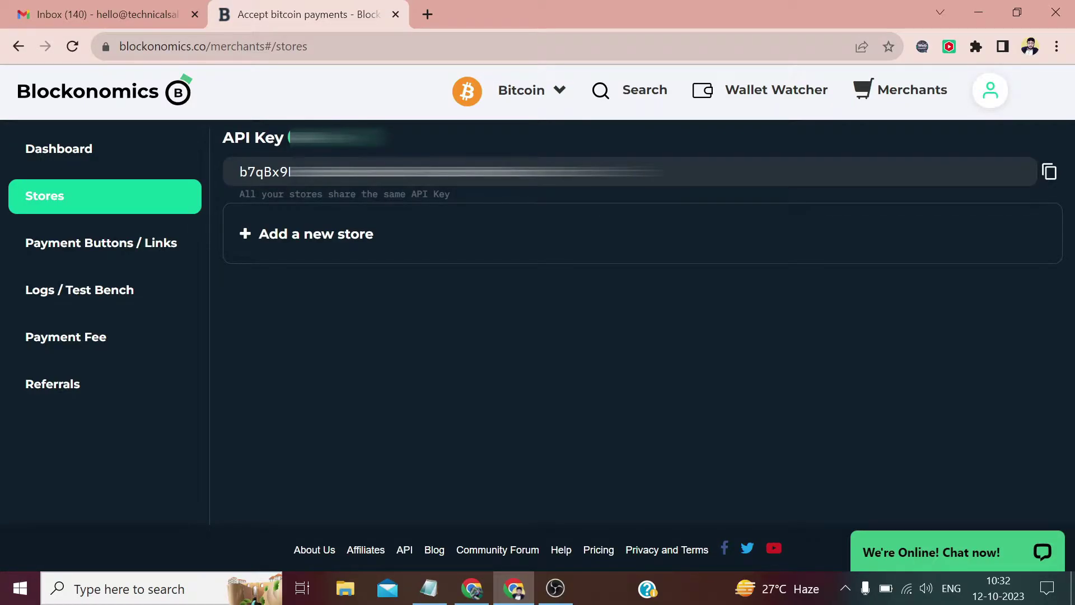
pyautogui.click(318, 242)
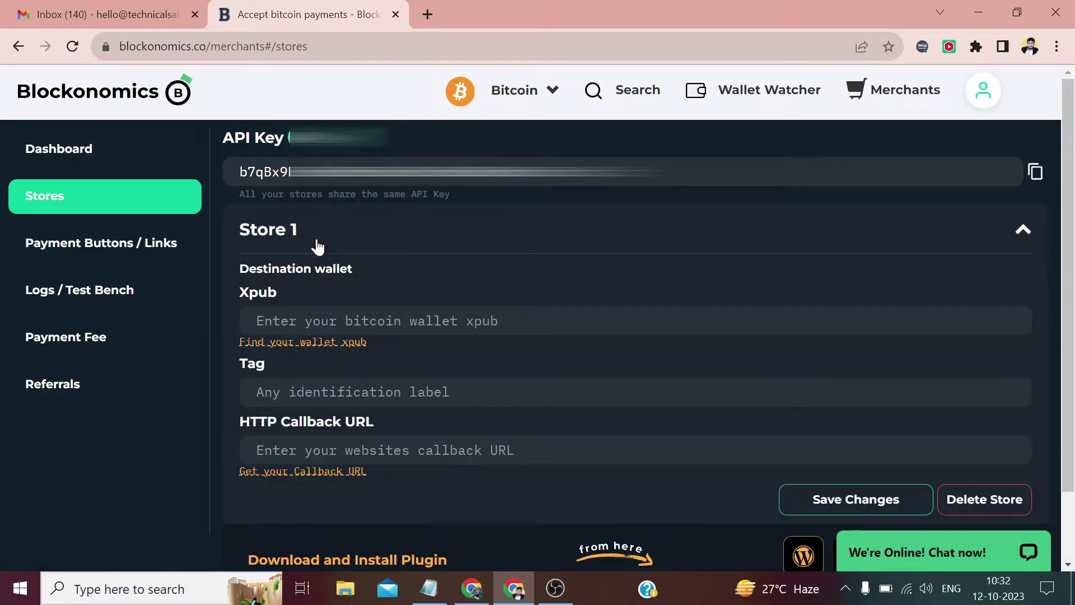
pyautogui.scroll(-2, 323, 289)
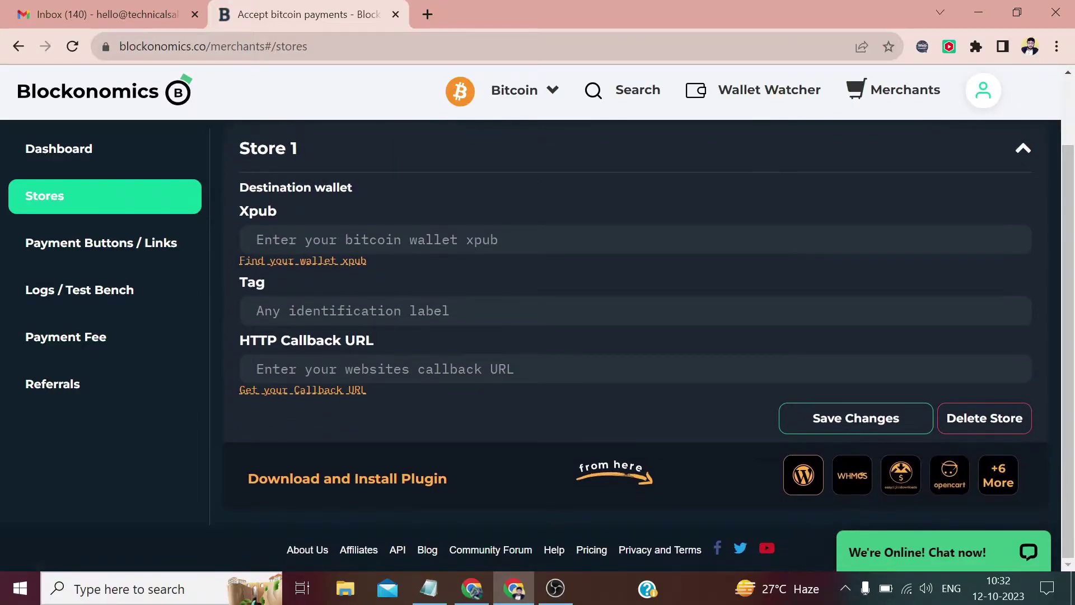
pyautogui.moveTo(280, 218); pyautogui.dragTo(250, 211)
pyautogui.click(338, 211)
pyautogui.click(258, 310)
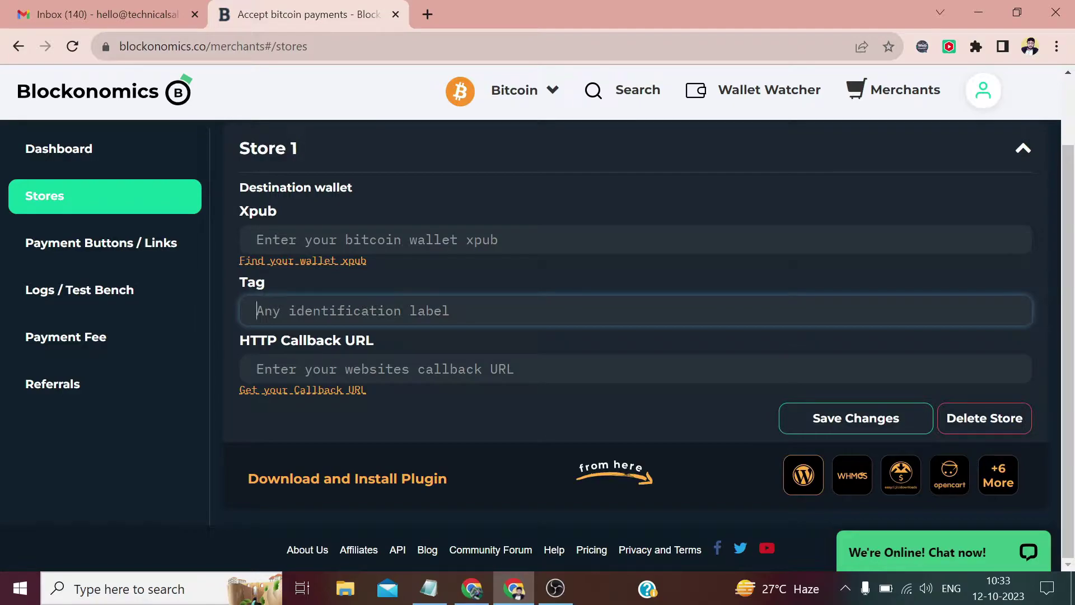
pyautogui.click(257, 240)
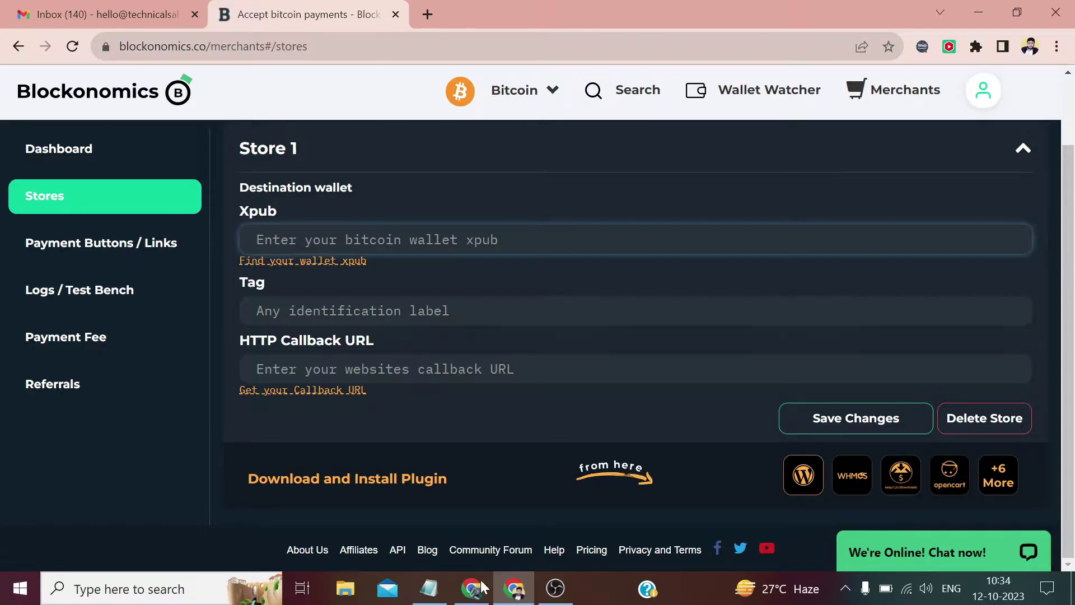
pyautogui.click(483, 599)
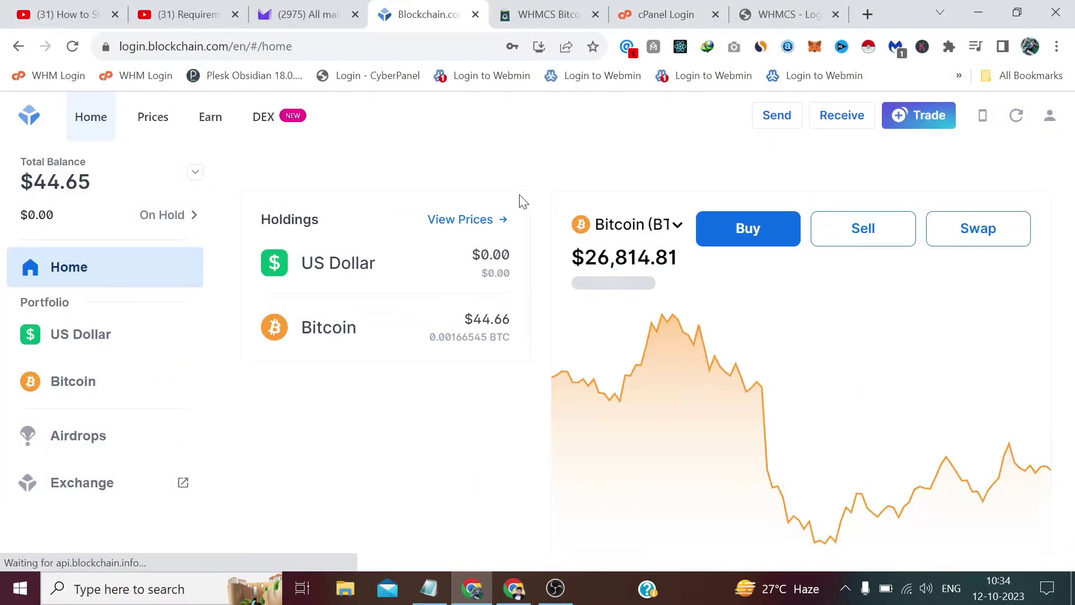
# Open the Bitcoin Wallets & Addresses settings for the Segwit DeFi Wallet
pyautogui.click(1051, 119)
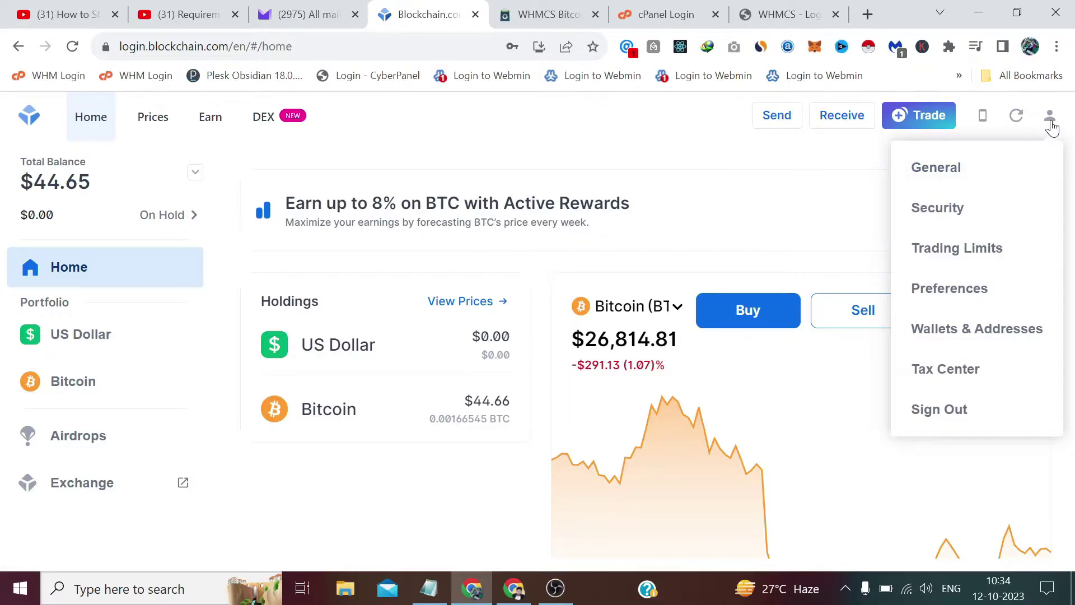
pyautogui.click(973, 334)
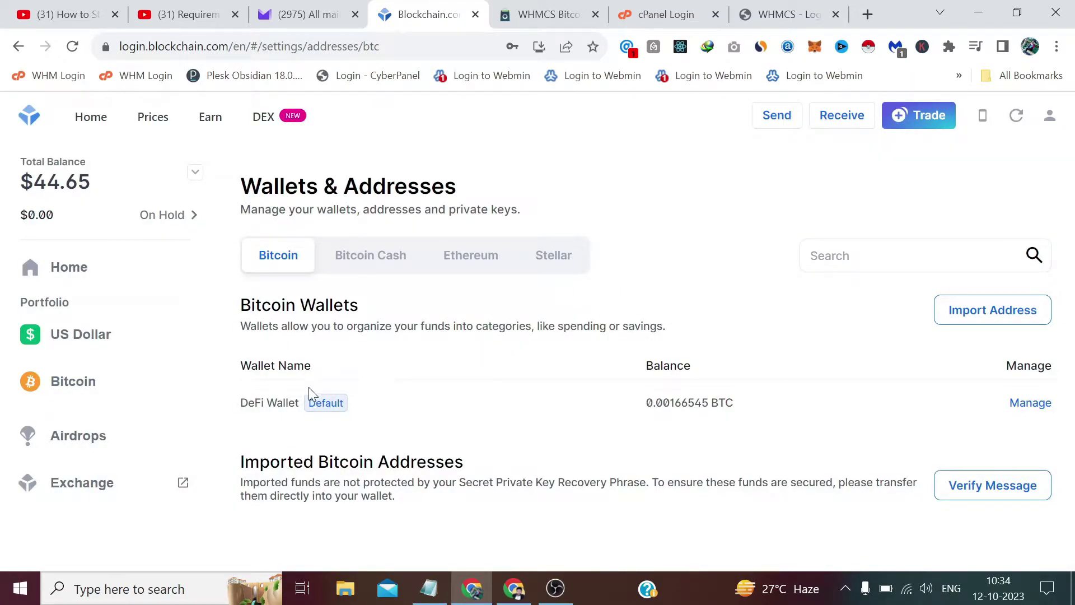
pyautogui.click(1024, 405)
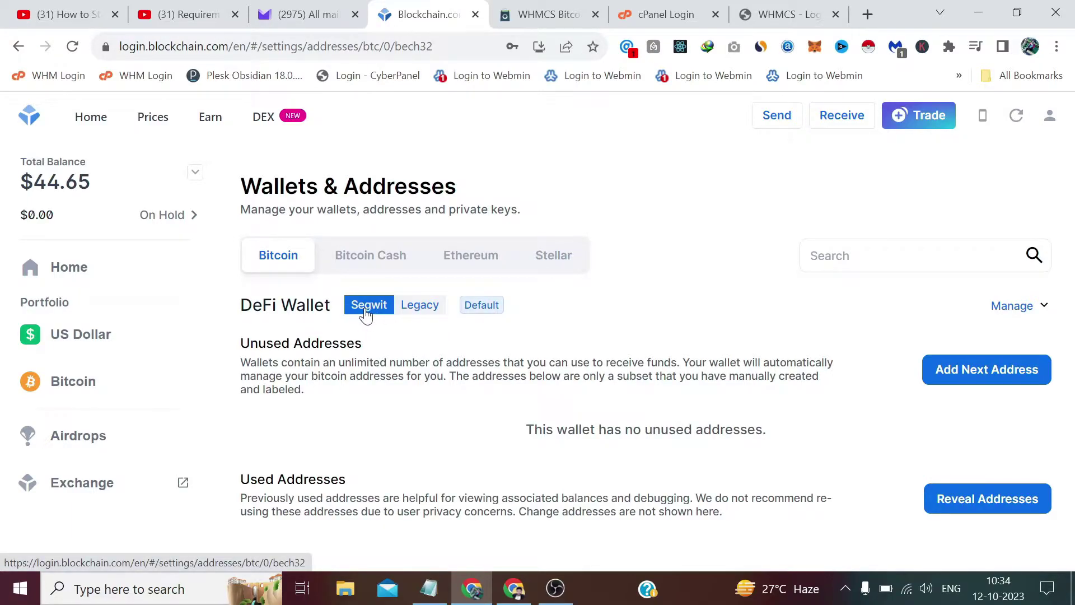
# Reveal and copy the DeFi Wallet's extended public key, then close the xPub dialog
pyautogui.click(1024, 315)
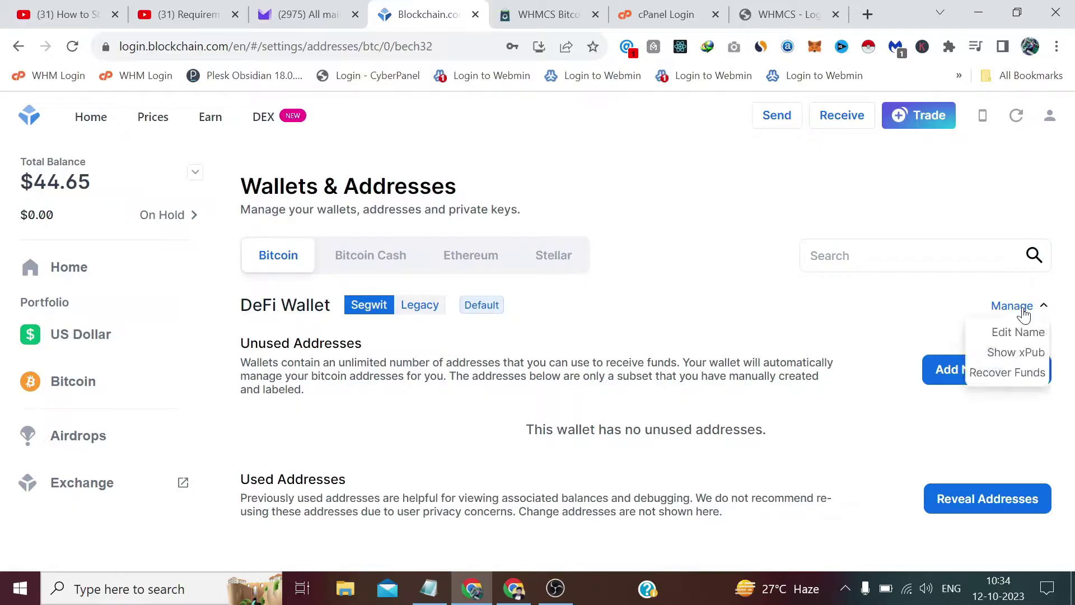
pyautogui.click(1015, 354)
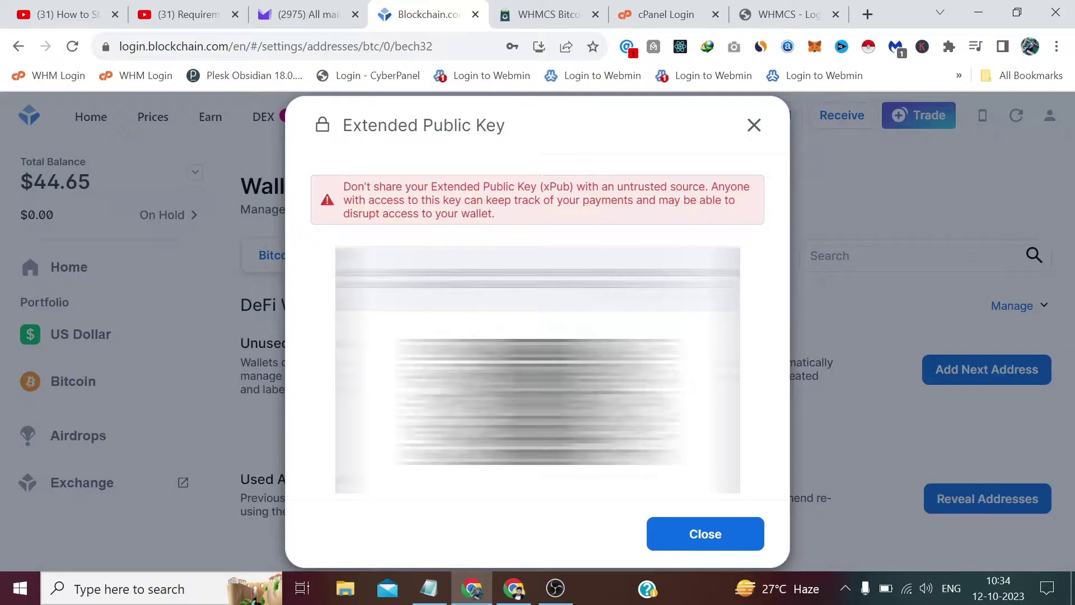
pyautogui.click(538, 278)
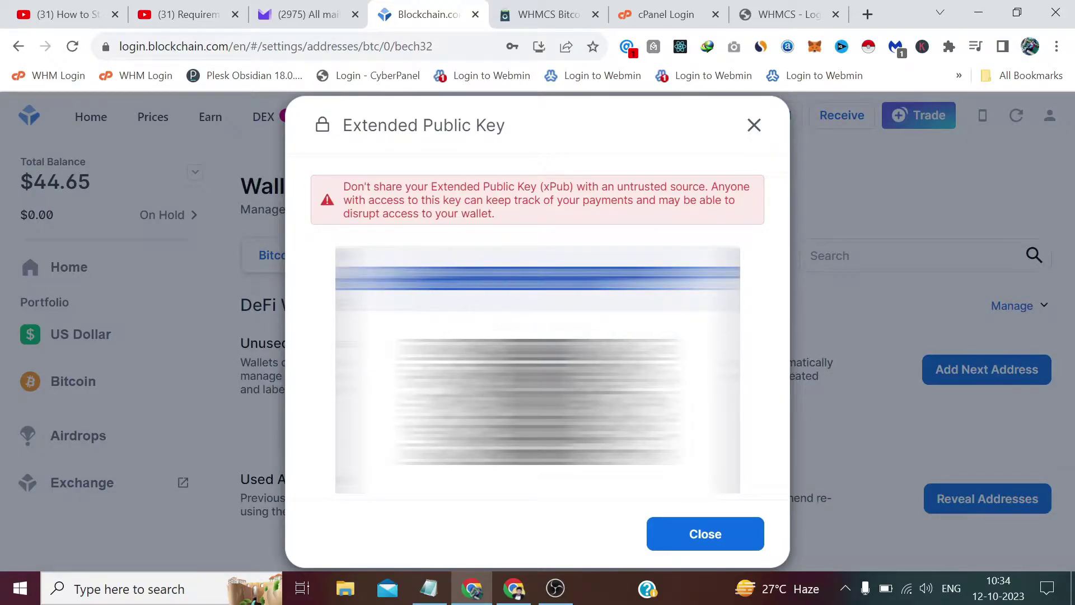
pyautogui.rightClick(722, 285)
pyautogui.click(745, 293)
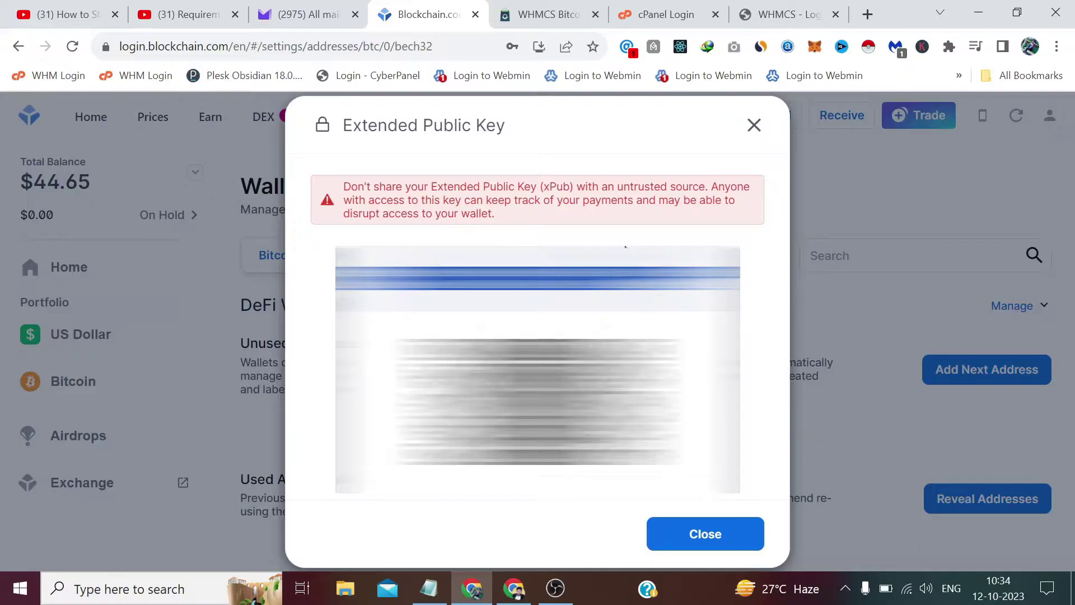
pyautogui.click(707, 536)
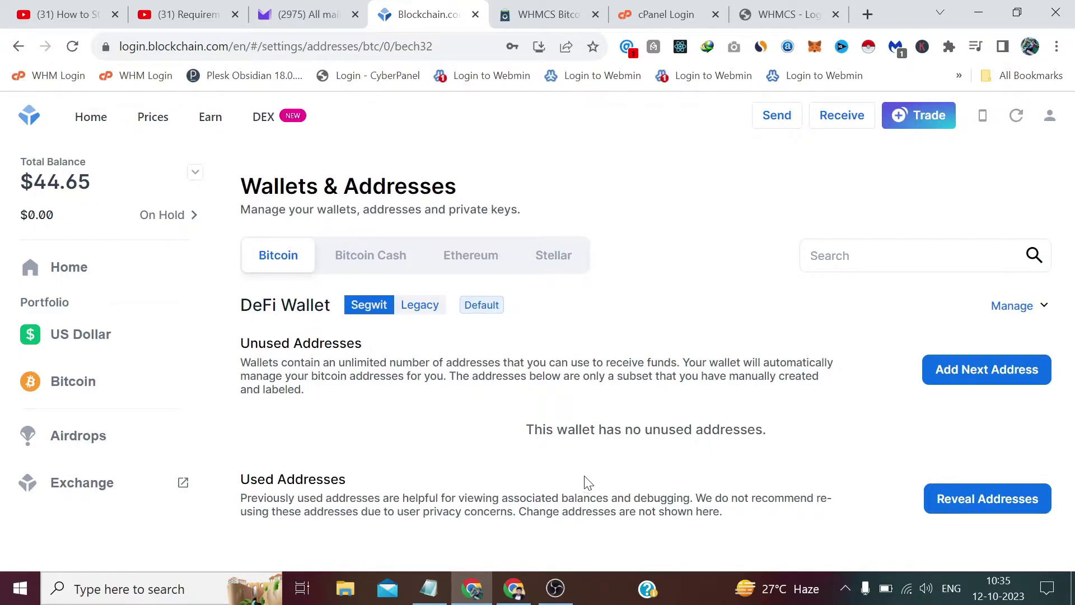
# Paste the wallet's extended public key into Store 1's Xpub field in Blockonomics
pyautogui.click(513, 588)
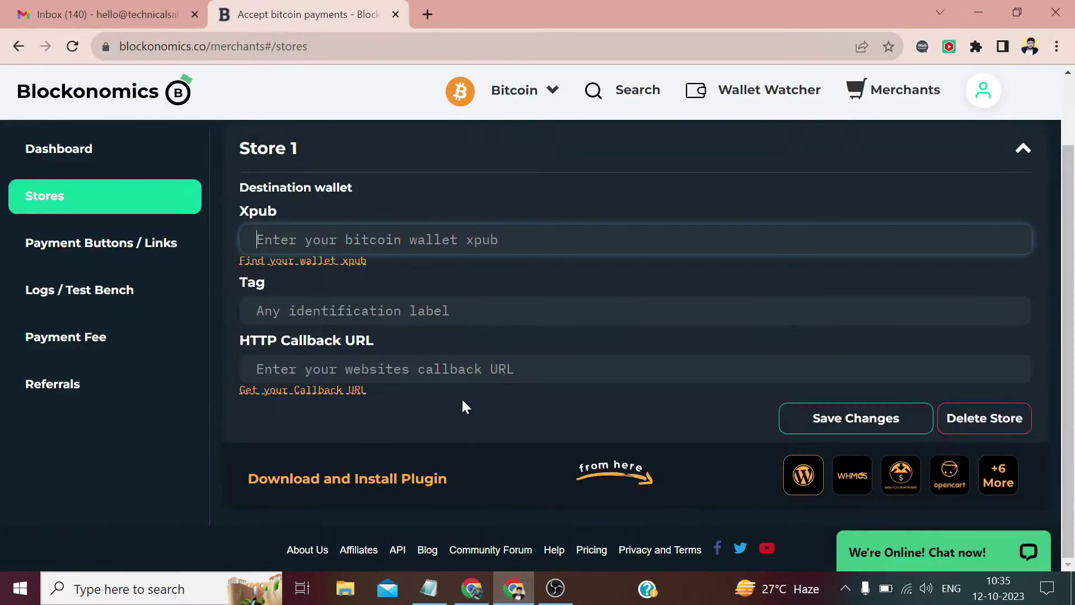
pyautogui.rightClick(398, 240)
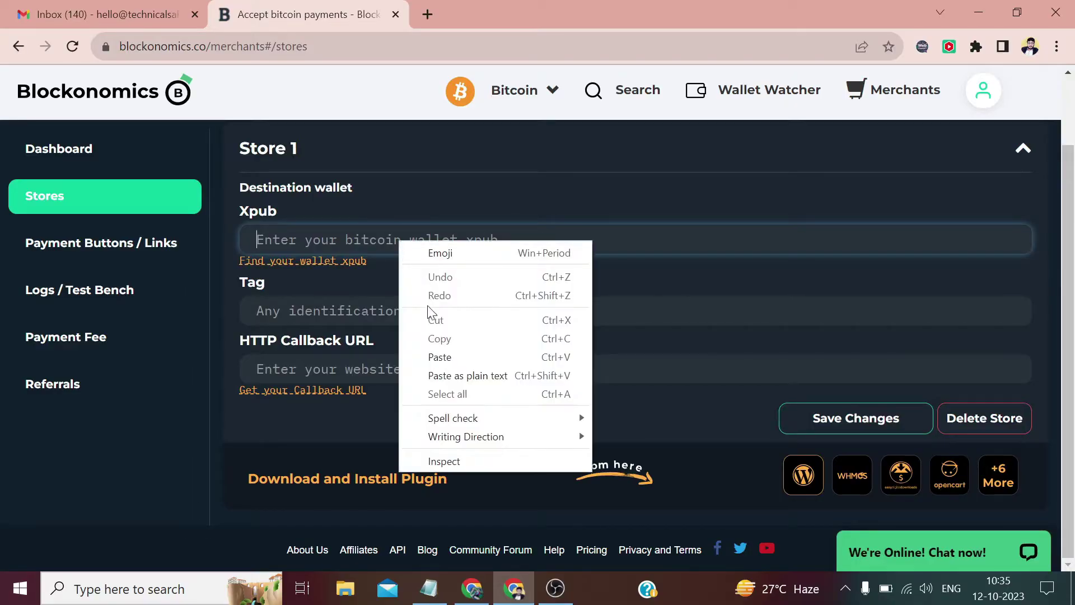
pyautogui.click(440, 356)
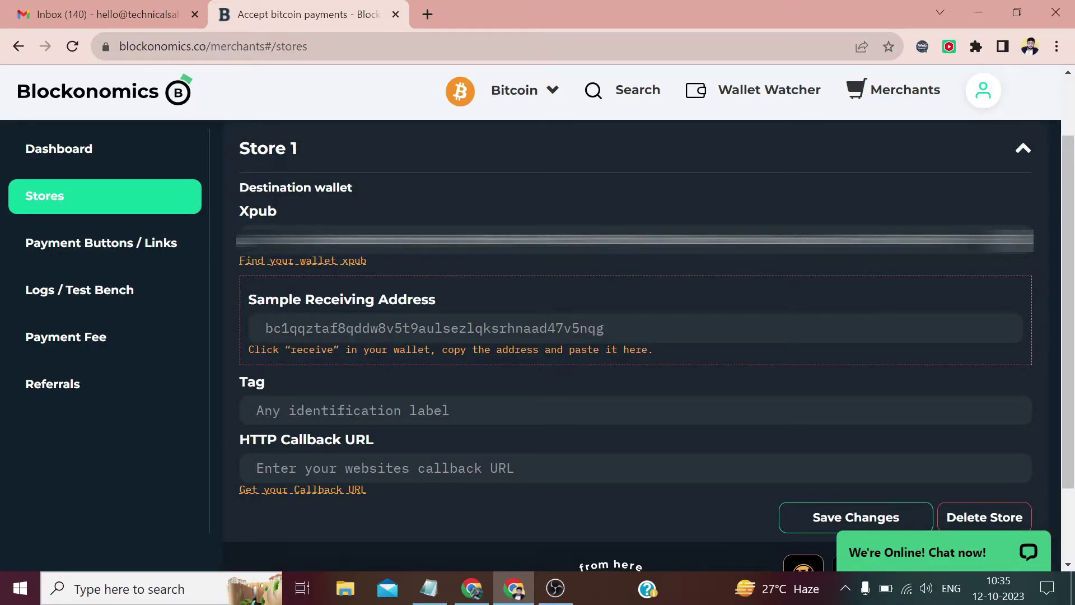
pyautogui.click(350, 328)
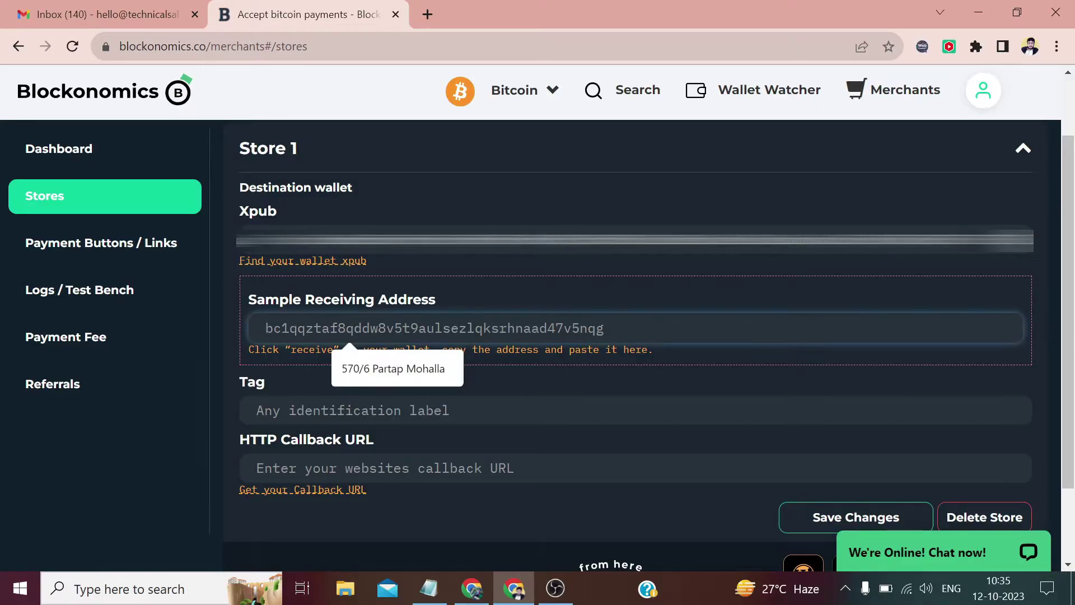
# Copy the DeFi Wallet (BTC) receiving address from Blockchain.com's Bitcoin Receive panel
pyautogui.click(473, 588)
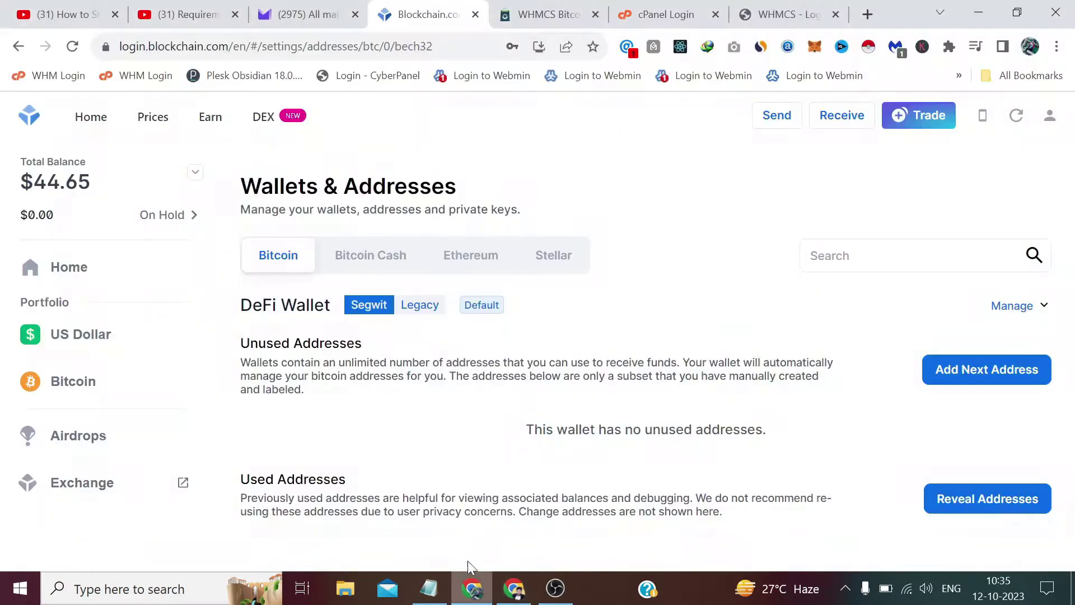
pyautogui.click(98, 392)
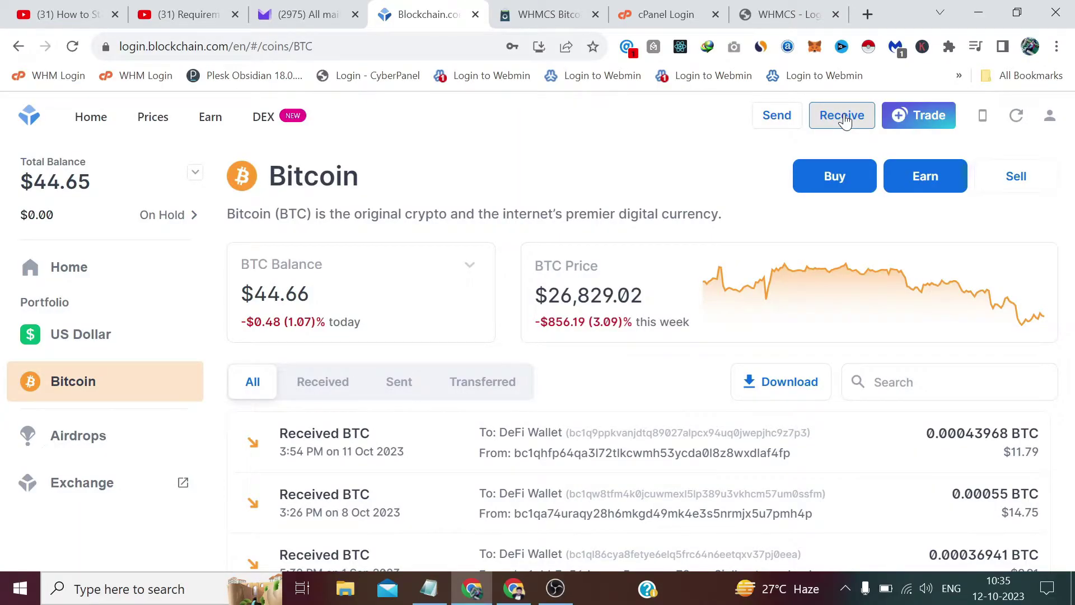
pyautogui.click(845, 121)
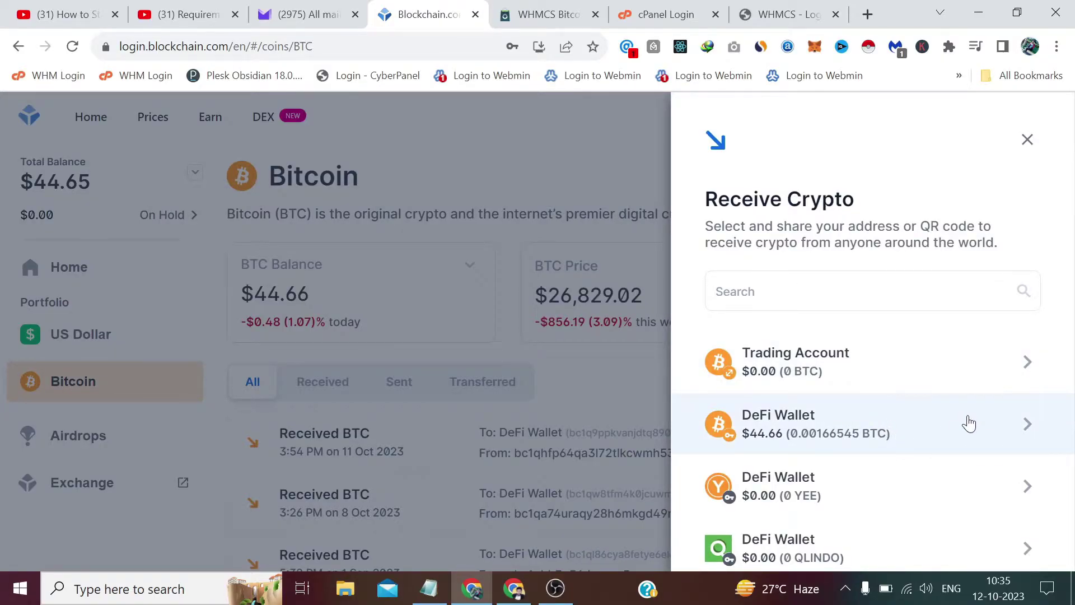
pyautogui.click(969, 424)
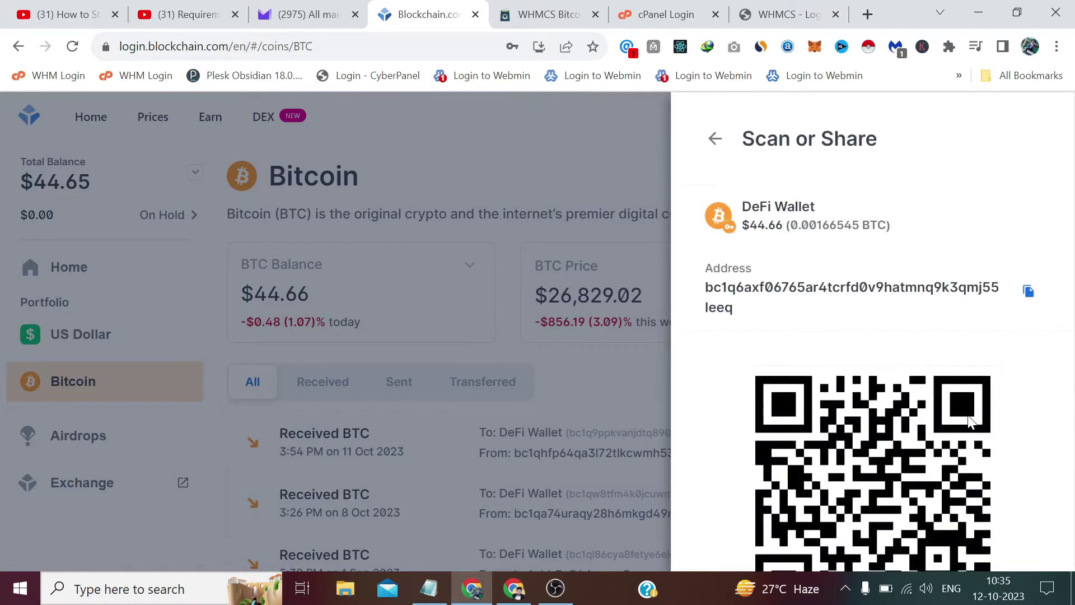
pyautogui.click(1028, 295)
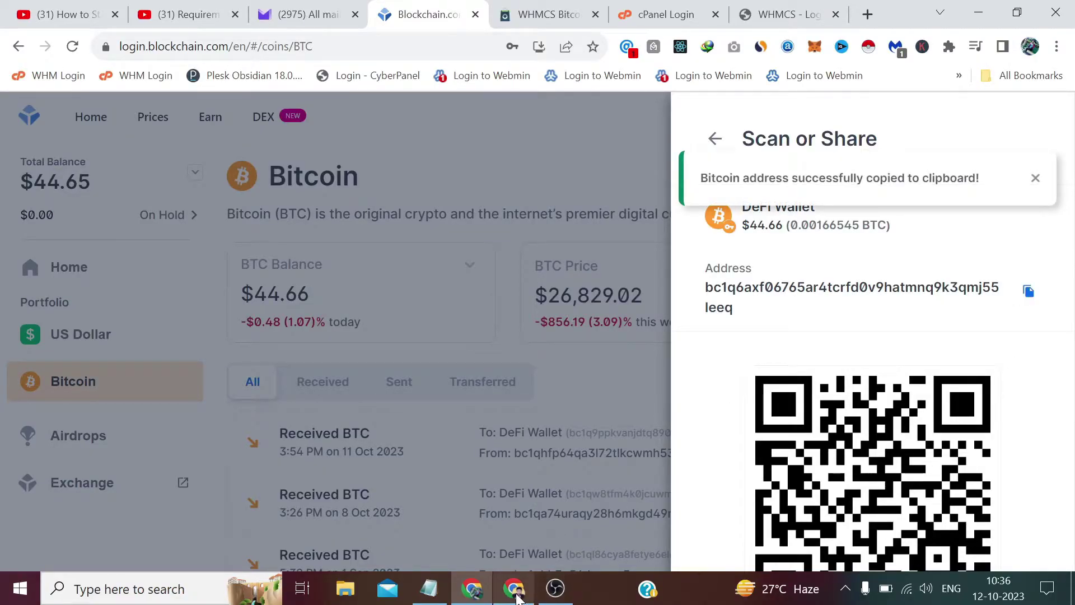
# Paste the wallet address as Store 1's Sample Receiving Address and set its Tag to 'whmcs'
pyautogui.click(513, 506)
pyautogui.rightClick(434, 329)
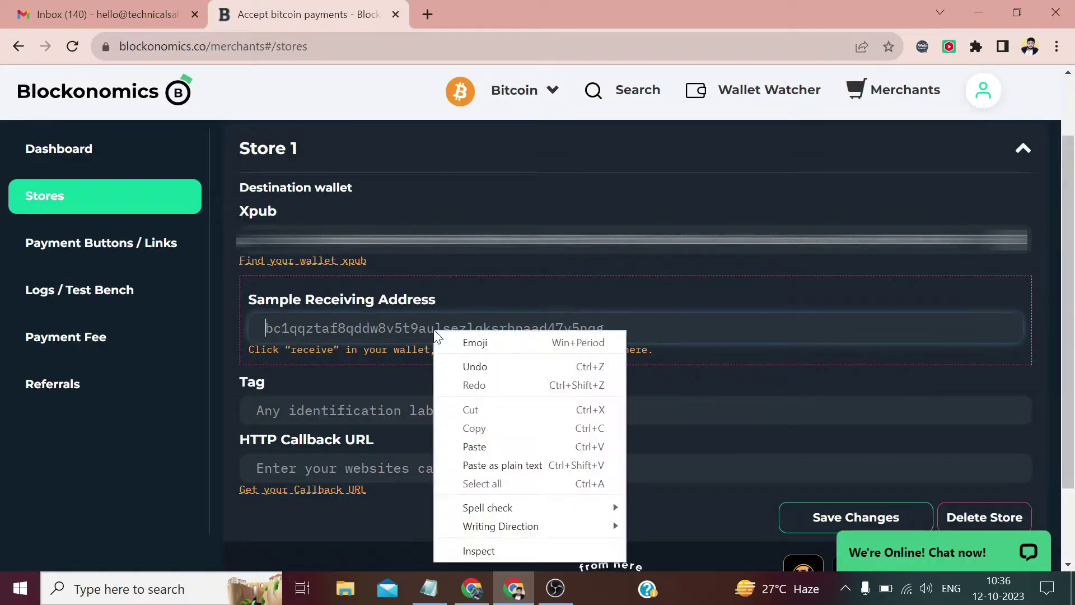
pyautogui.click(475, 447)
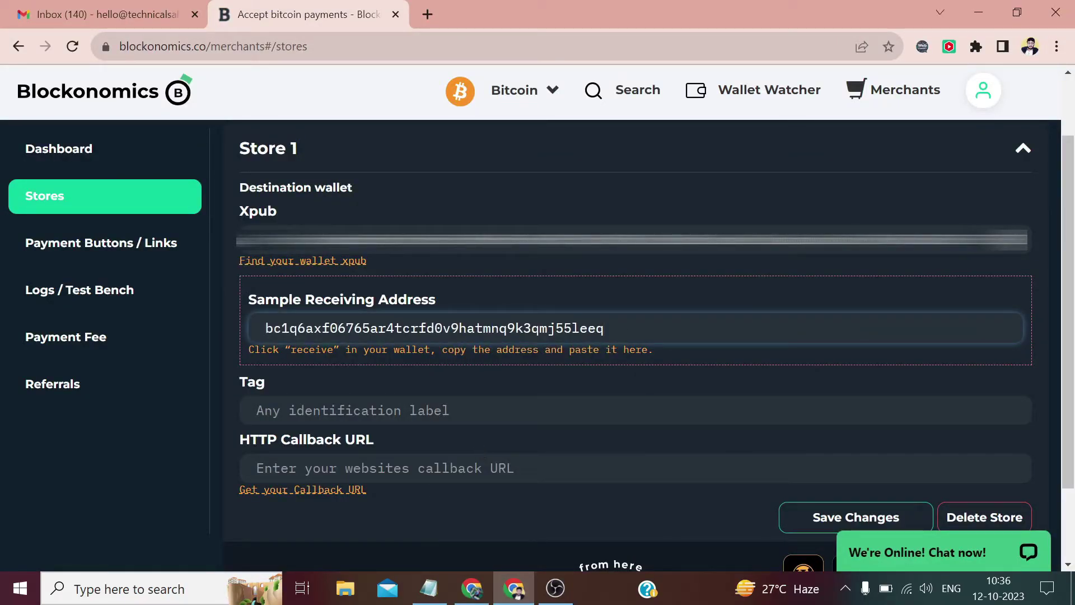
pyautogui.press('Tab')
pyautogui.write('whmcs')
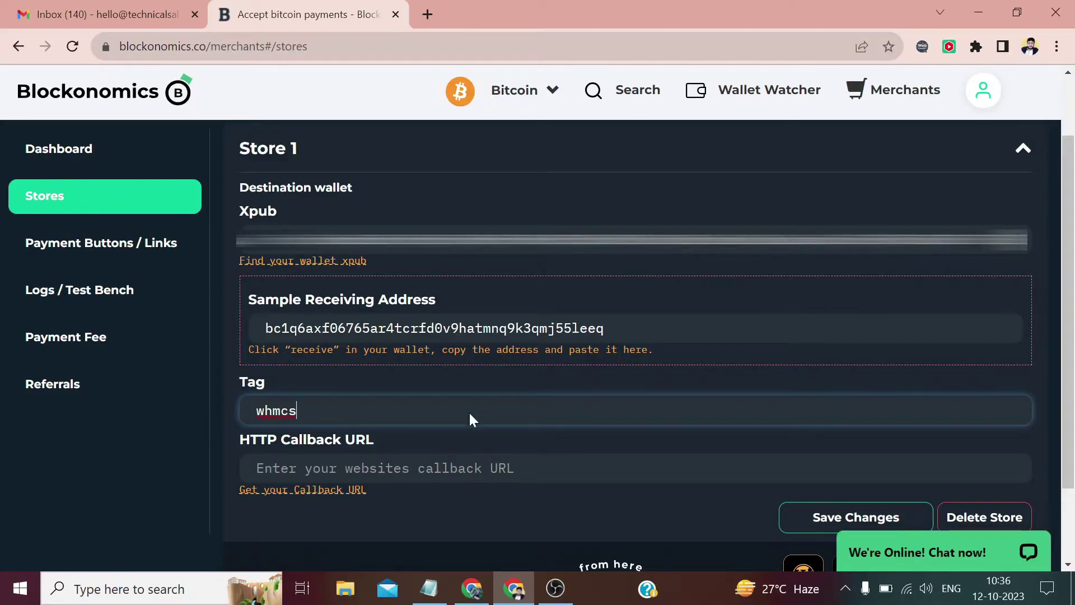
pyautogui.click(486, 507)
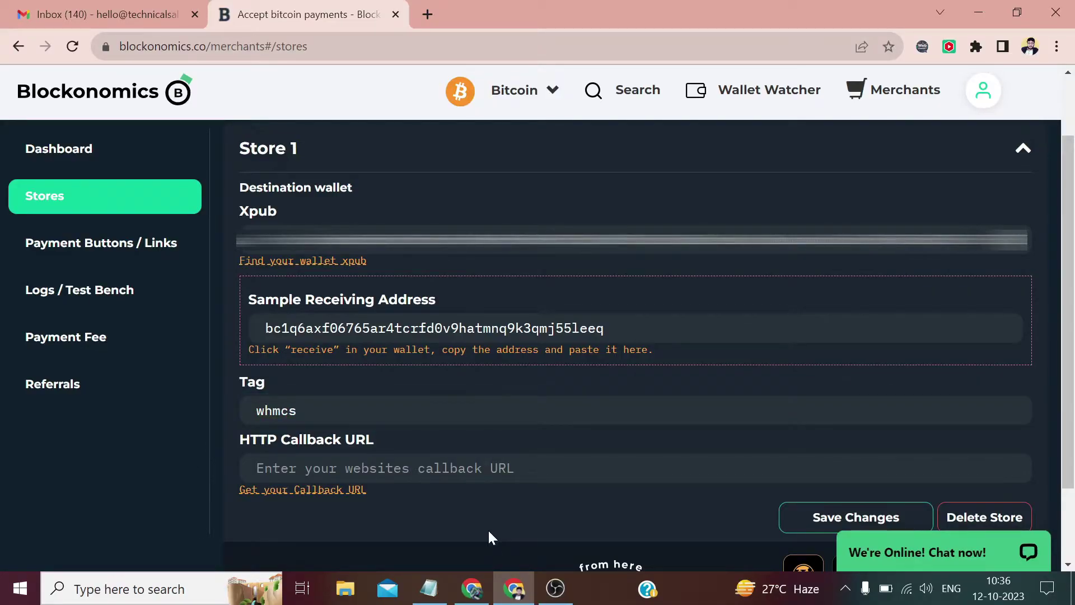
pyautogui.click(478, 595)
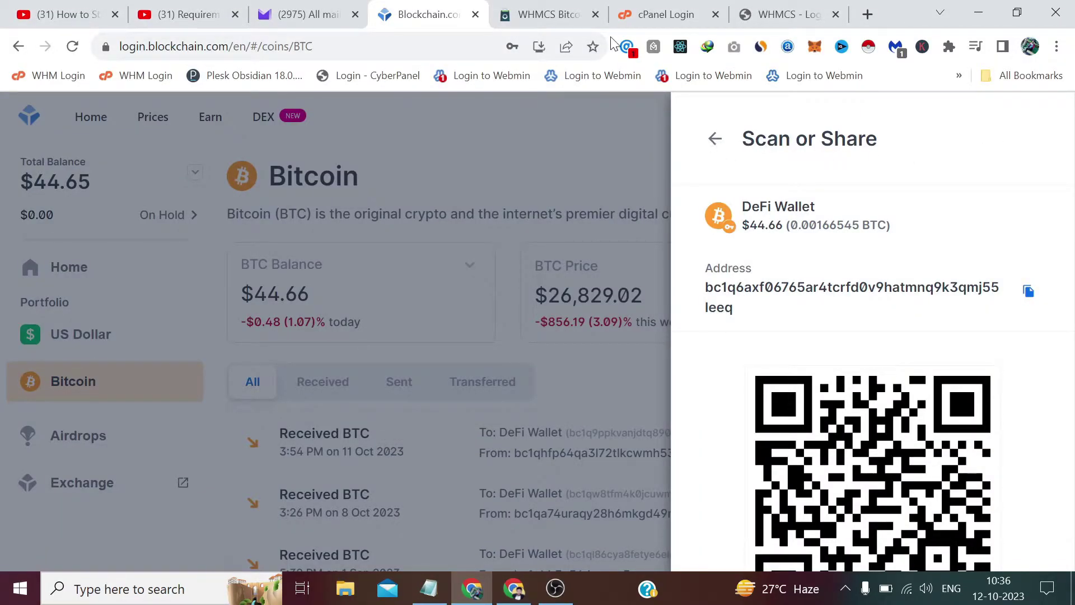
# Download the WHMCS Bitcoin Payments plugin 1.9.2 zip from the Marketplace, skipping the duplicate-download prompt
pyautogui.click(560, 9)
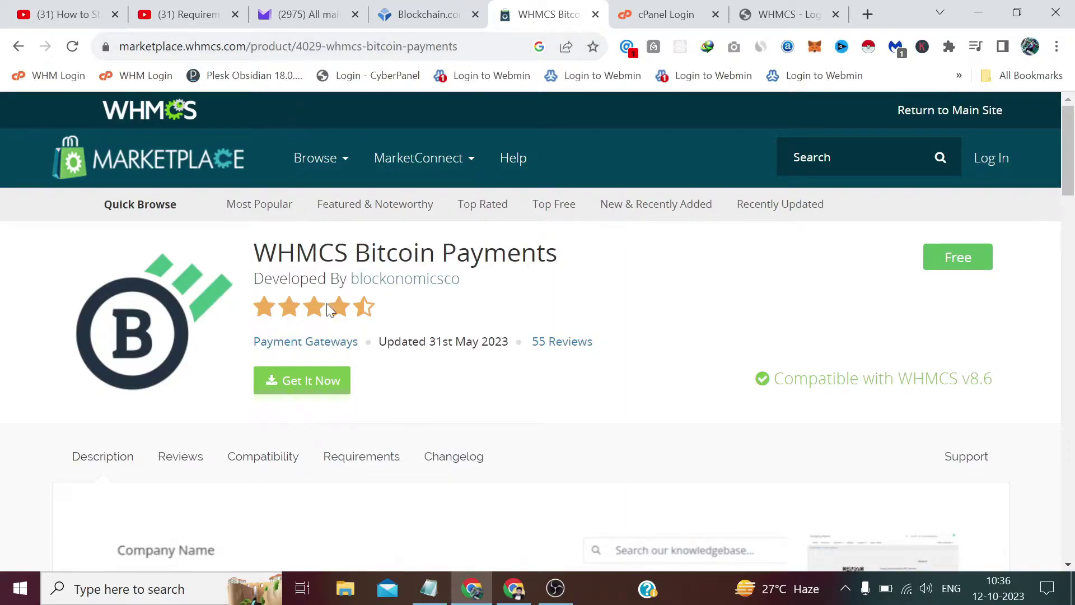
pyautogui.click(316, 385)
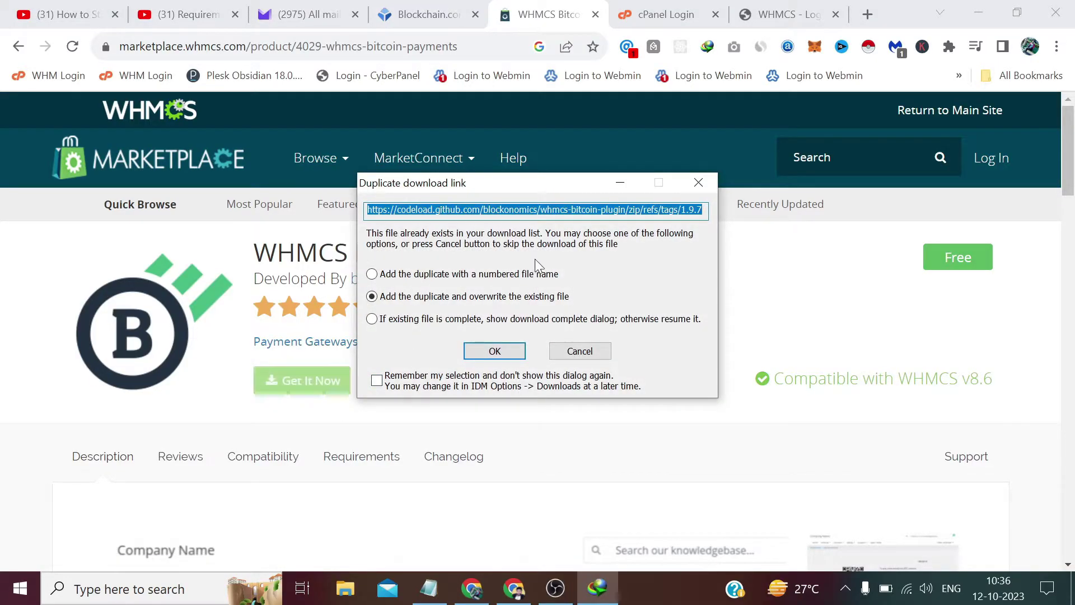
pyautogui.click(698, 183)
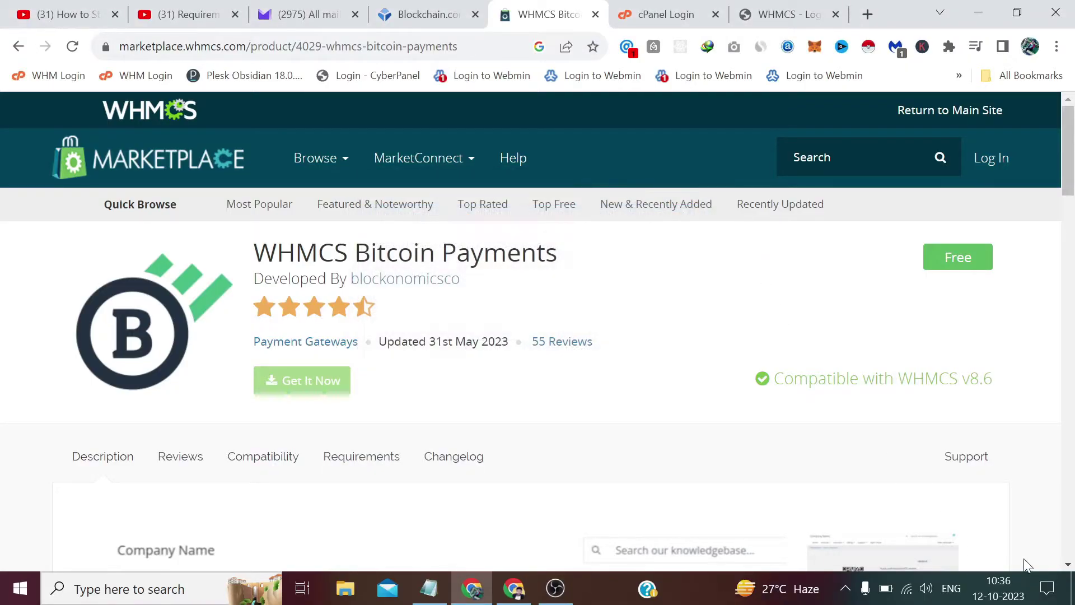
pyautogui.click(1073, 588)
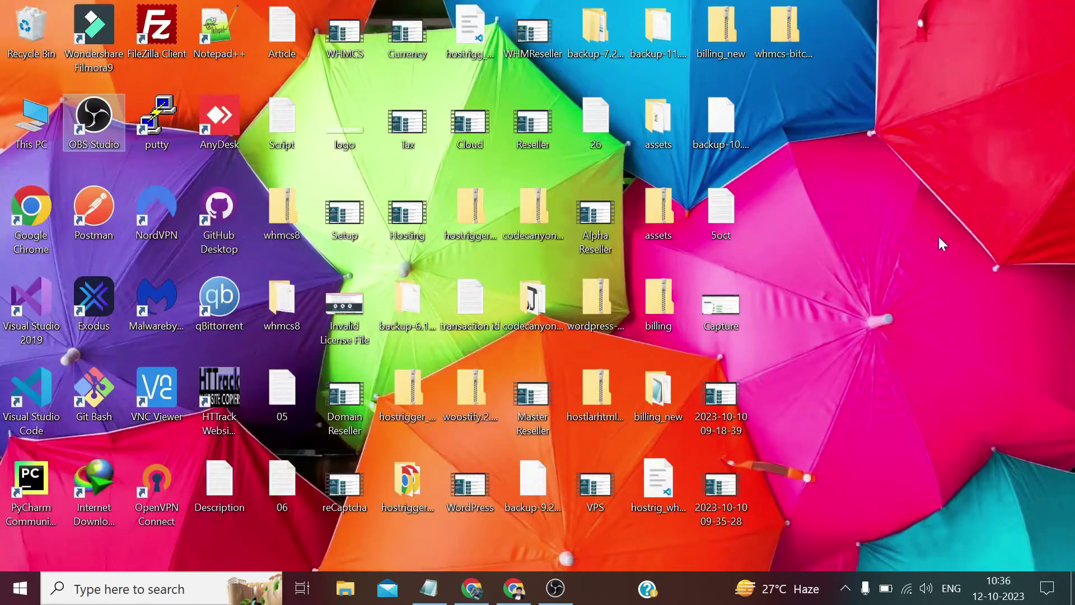
# Extract the whmcs-bitcoin-plugin-1.9.2 zip into its own folder on the desktop
pyautogui.click(787, 28)
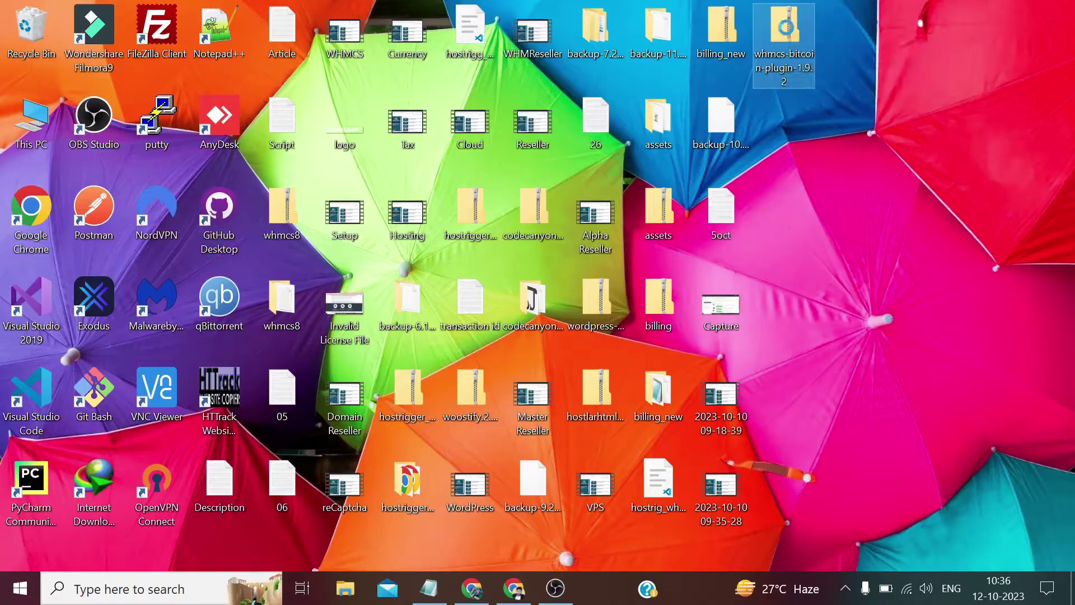
pyautogui.rightClick(787, 28)
pyautogui.moveTo(822, 119)
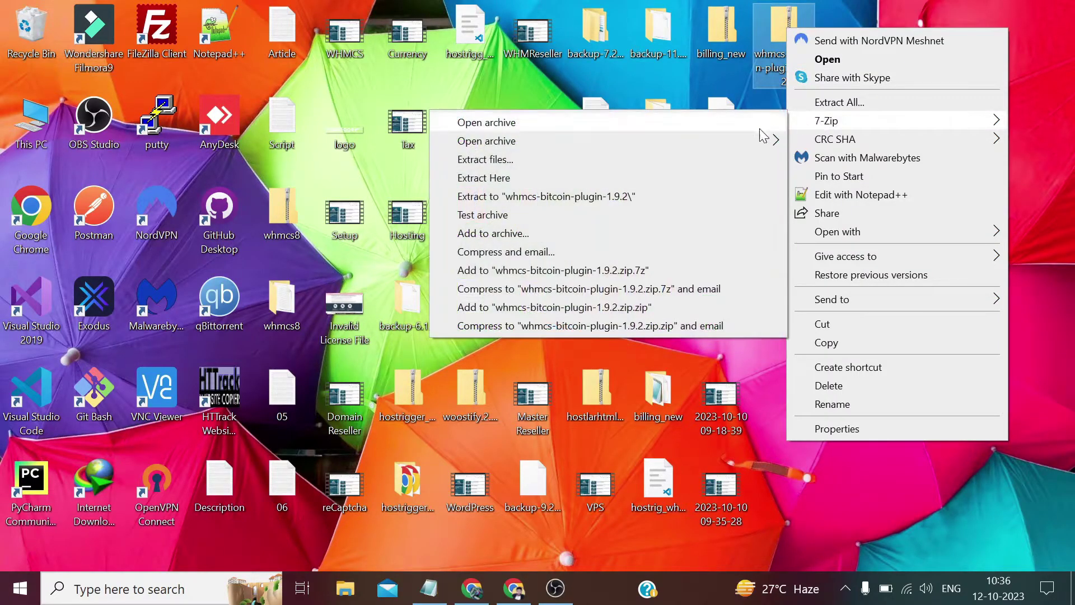
pyautogui.click(686, 190)
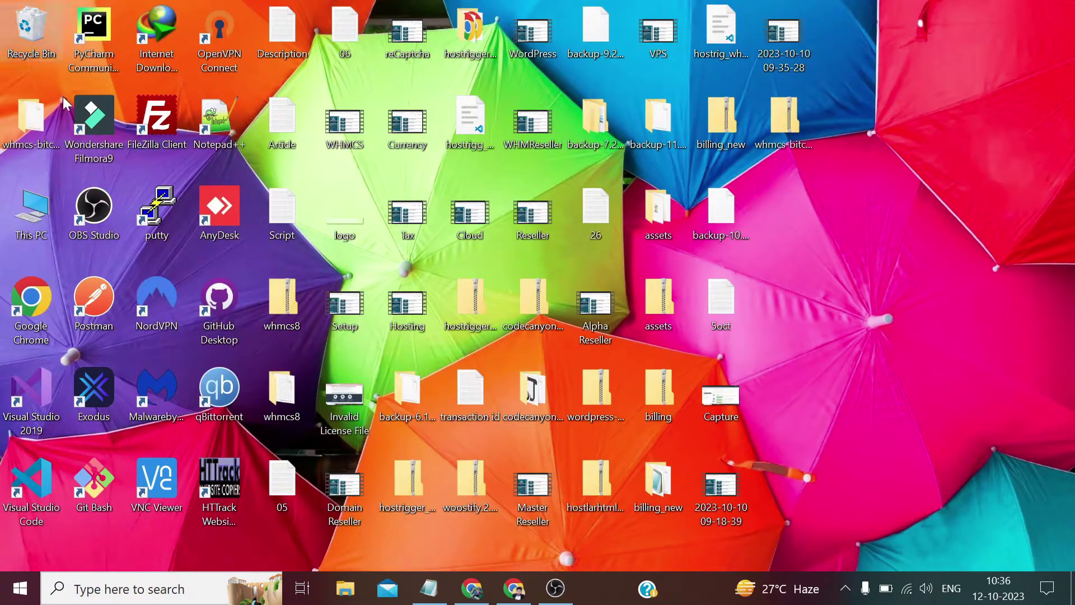
pyautogui.moveTo(32, 109); pyautogui.dragTo(794, 125)
# Compress the plugin's modules/gateways/blockonomics folder into blockonomics.zip with 7-Zip
pyautogui.doubleClick(787, 116)
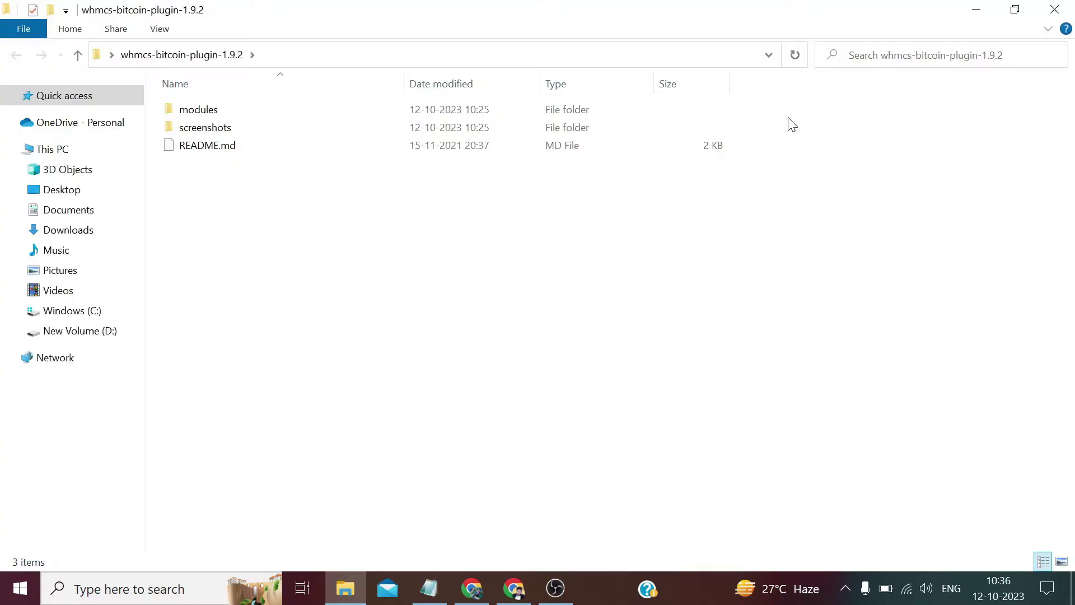
pyautogui.doubleClick(198, 111)
pyautogui.doubleClick(198, 116)
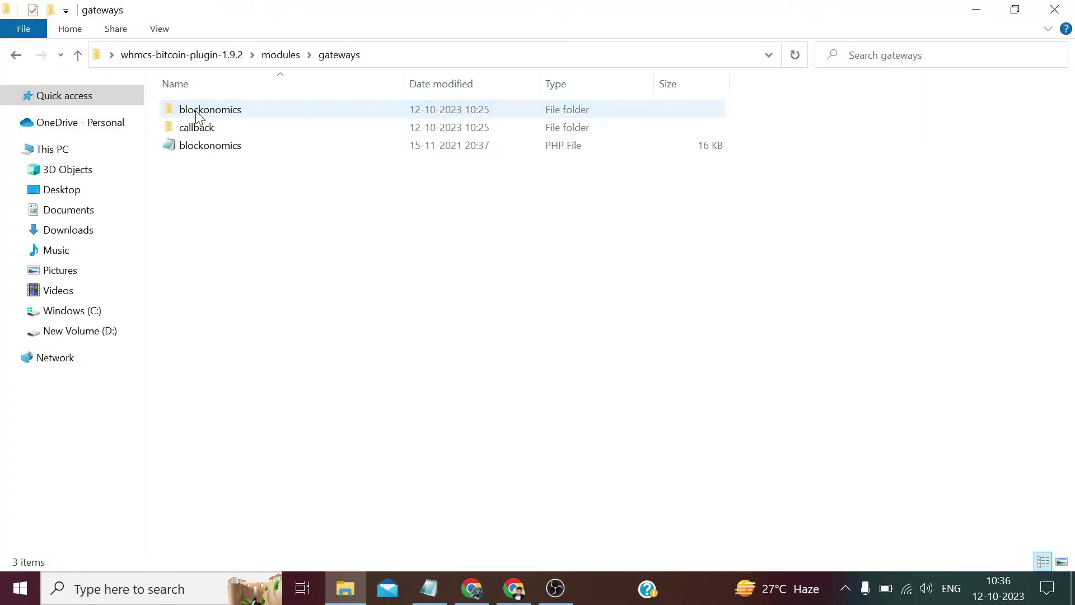
pyautogui.rightClick(197, 112)
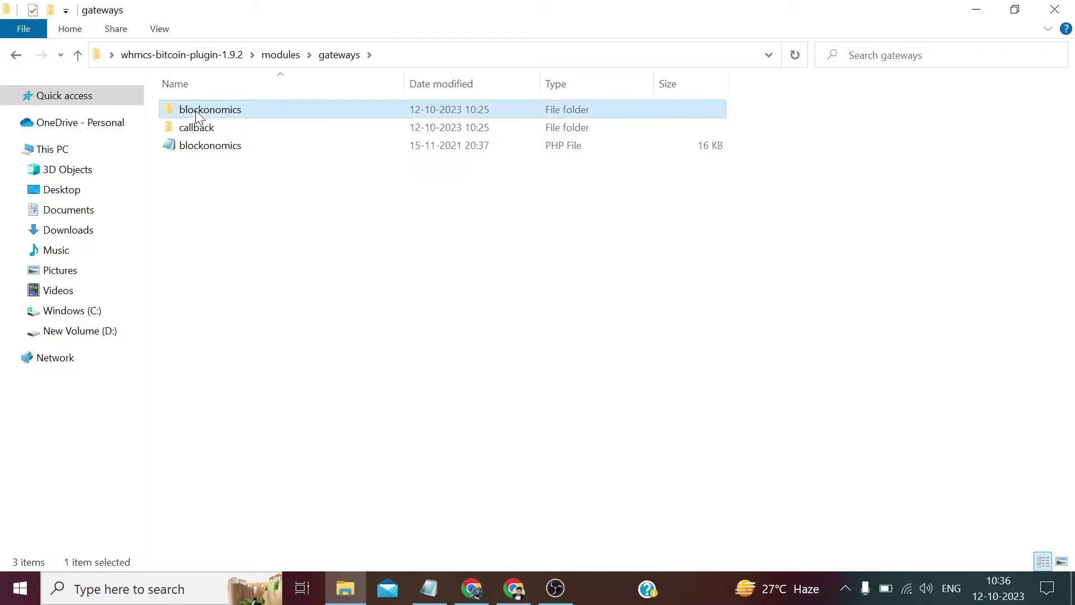
pyautogui.moveTo(355, 254)
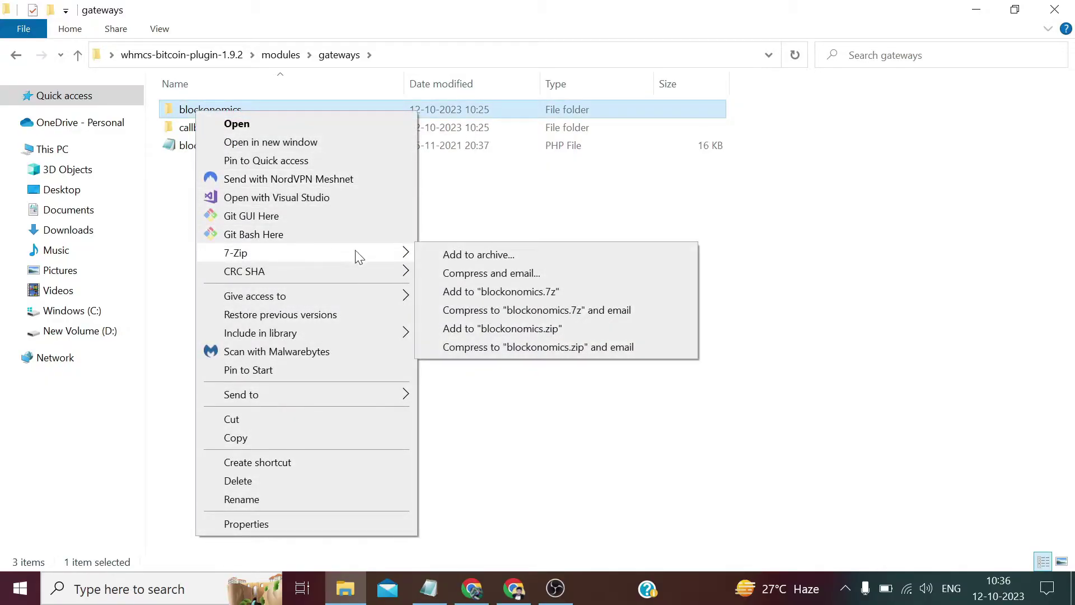
pyautogui.click(534, 330)
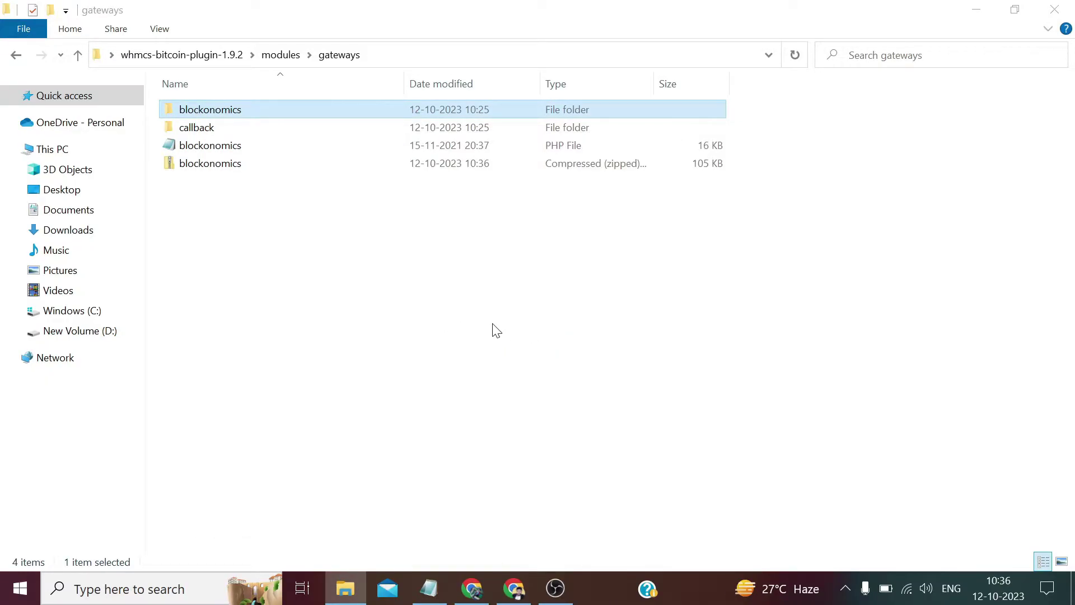
pyautogui.click(492, 567)
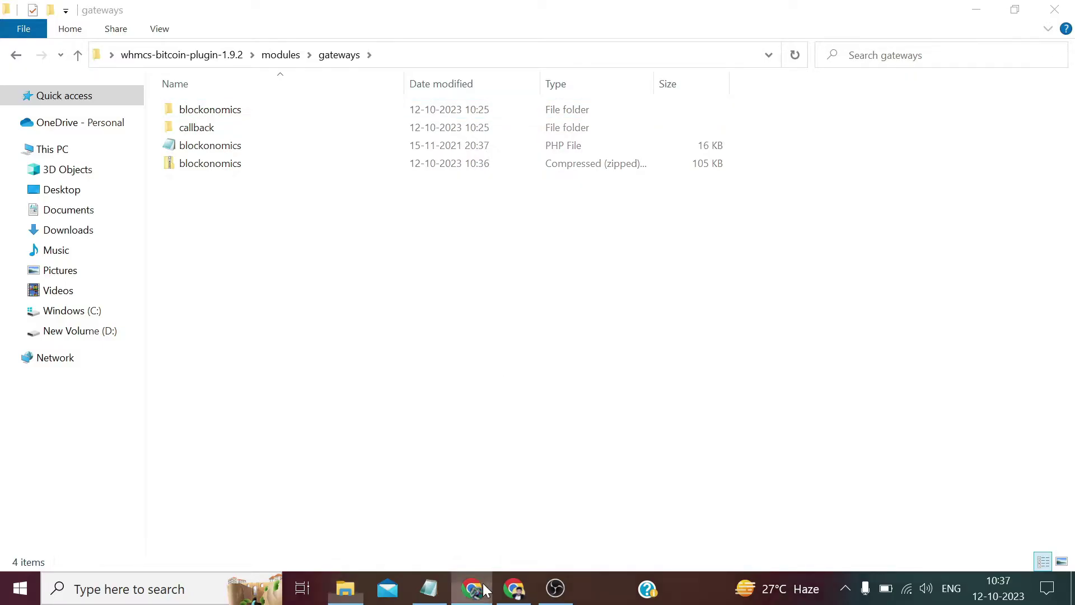
# Log in to cPanel with the saved credentials
pyautogui.click(666, 14)
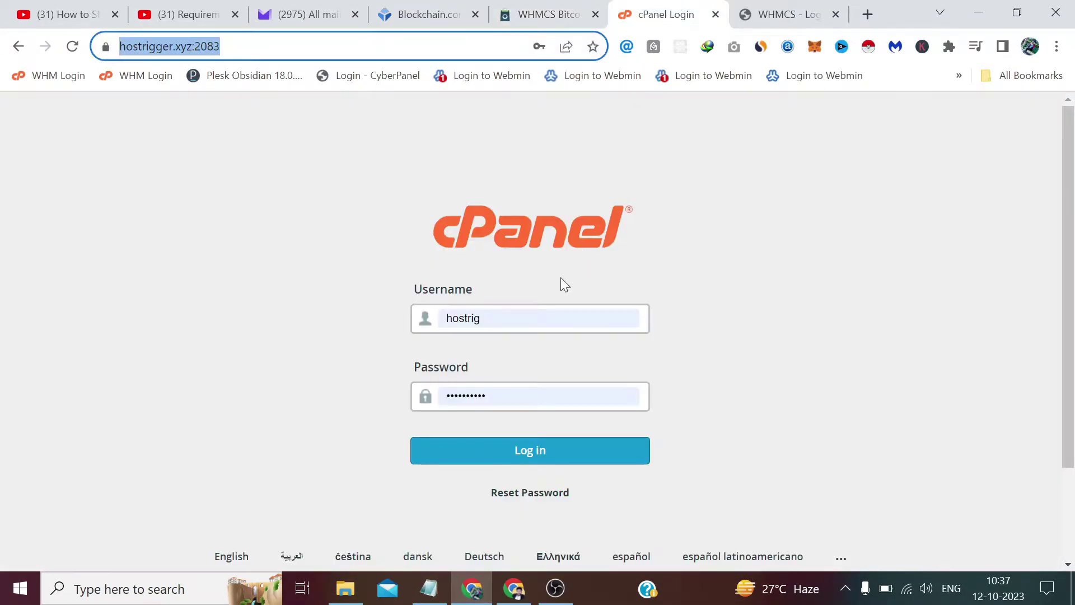
pyautogui.click(418, 194)
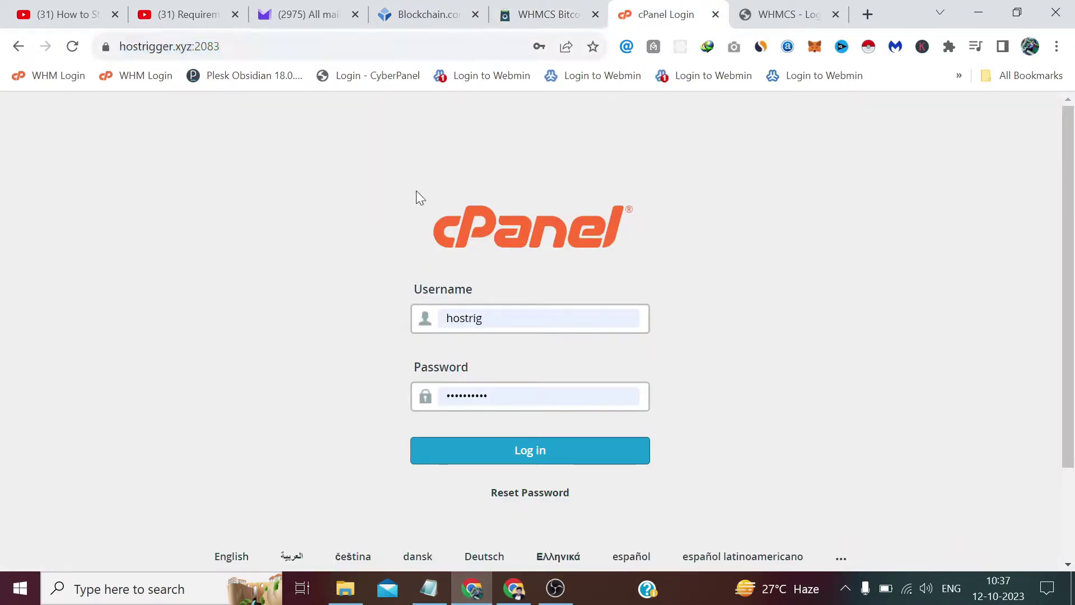
pyautogui.click(498, 445)
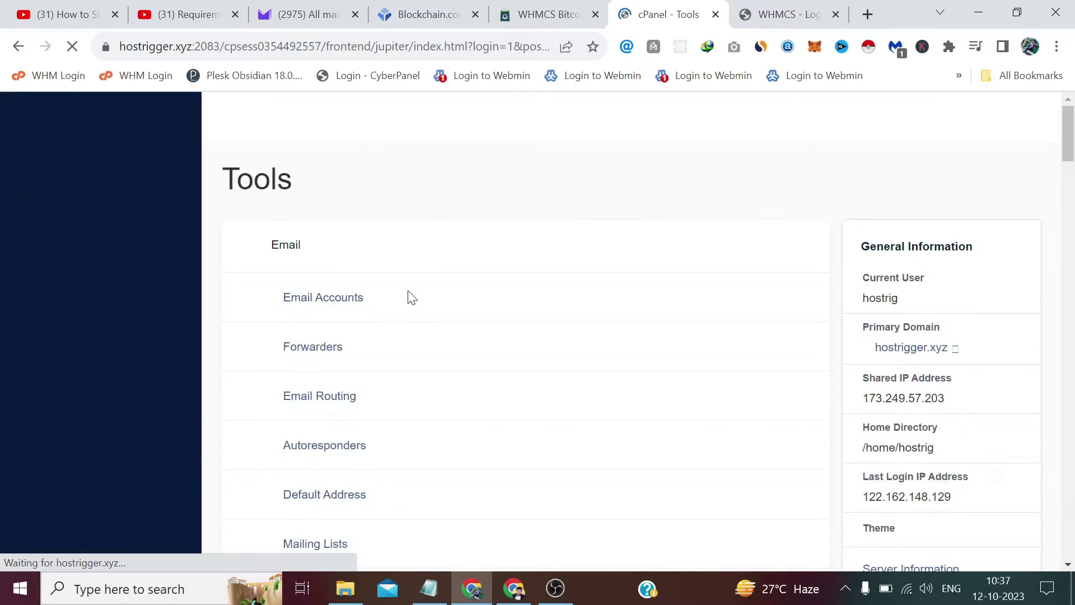
pyautogui.scroll(-15, 403, 274)
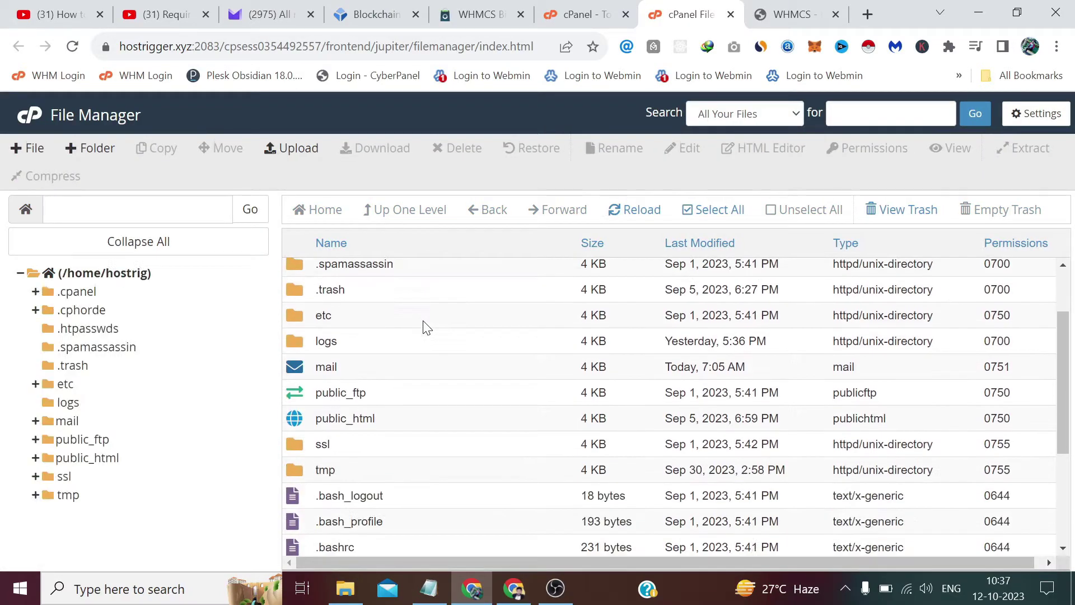
# Navigate File Manager to public_html/modules/gateways/callback
pyautogui.doubleClick(297, 425)
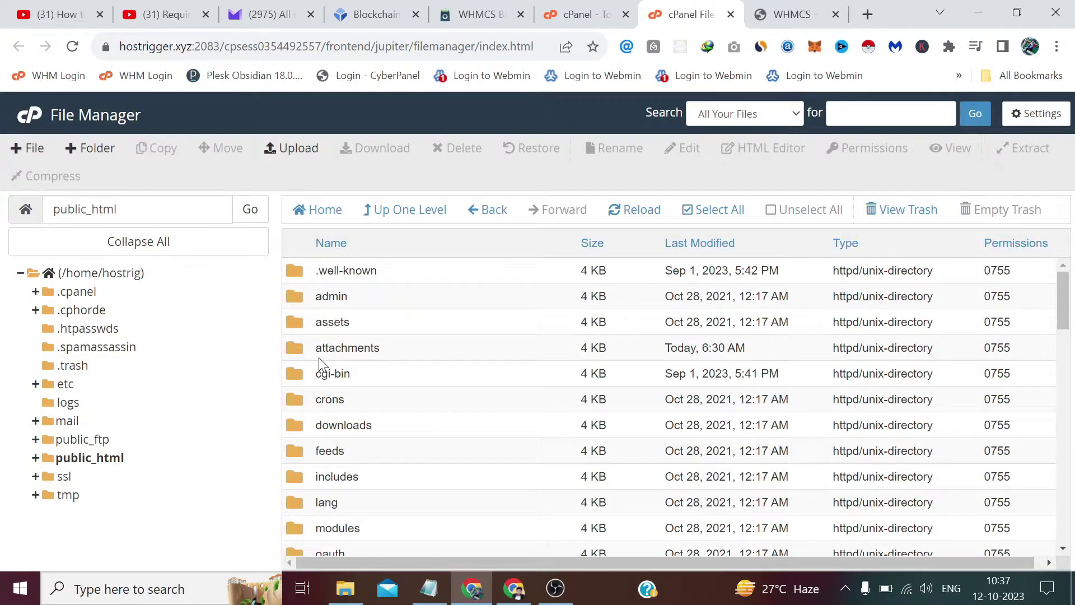
pyautogui.scroll(-2, 322, 364)
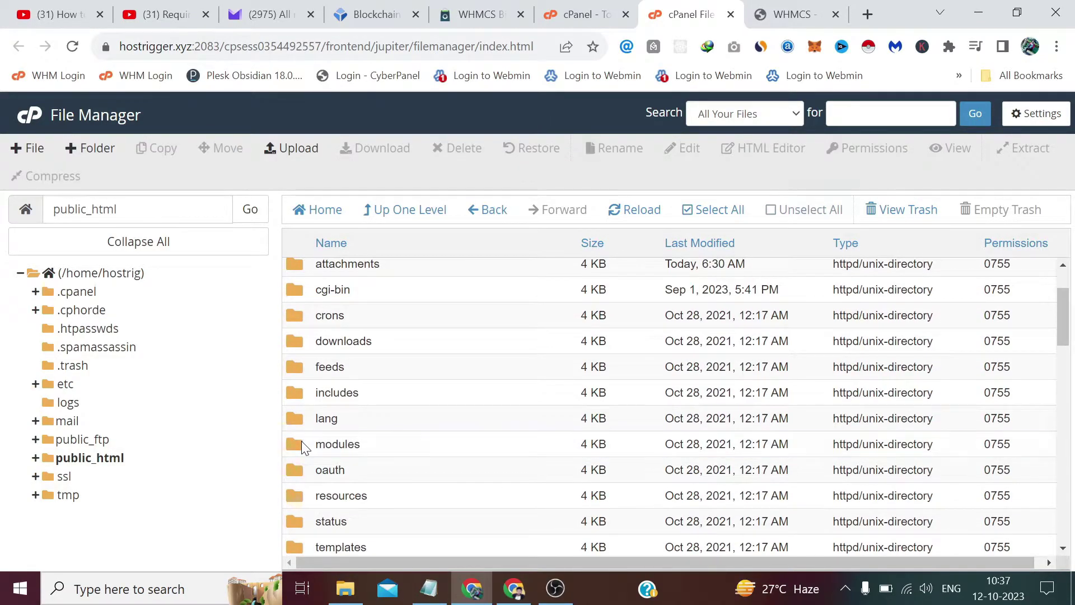
pyautogui.doubleClick(301, 443)
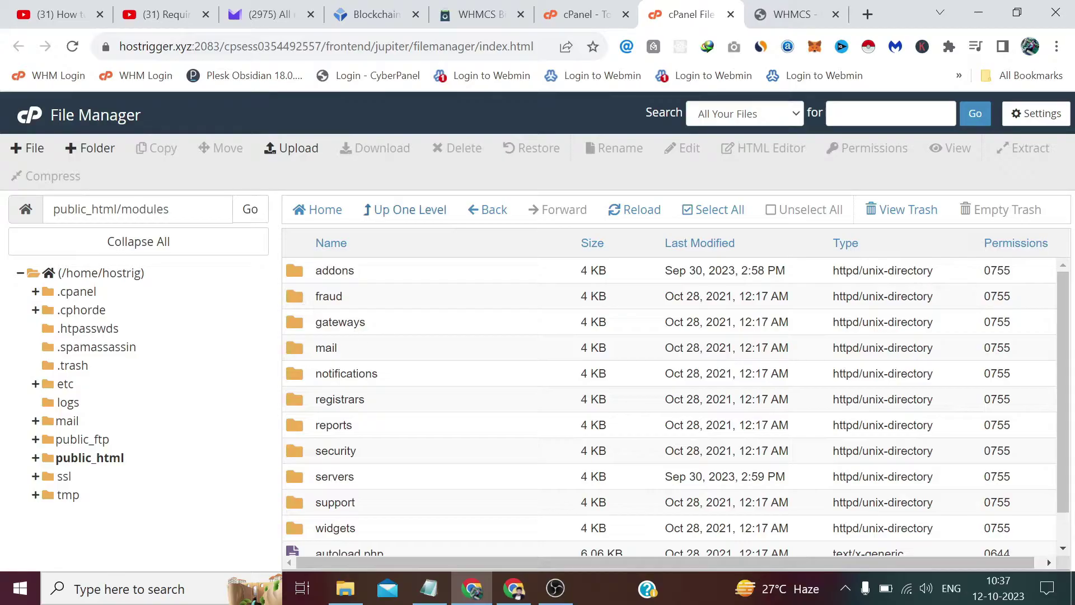
pyautogui.doubleClick(303, 328)
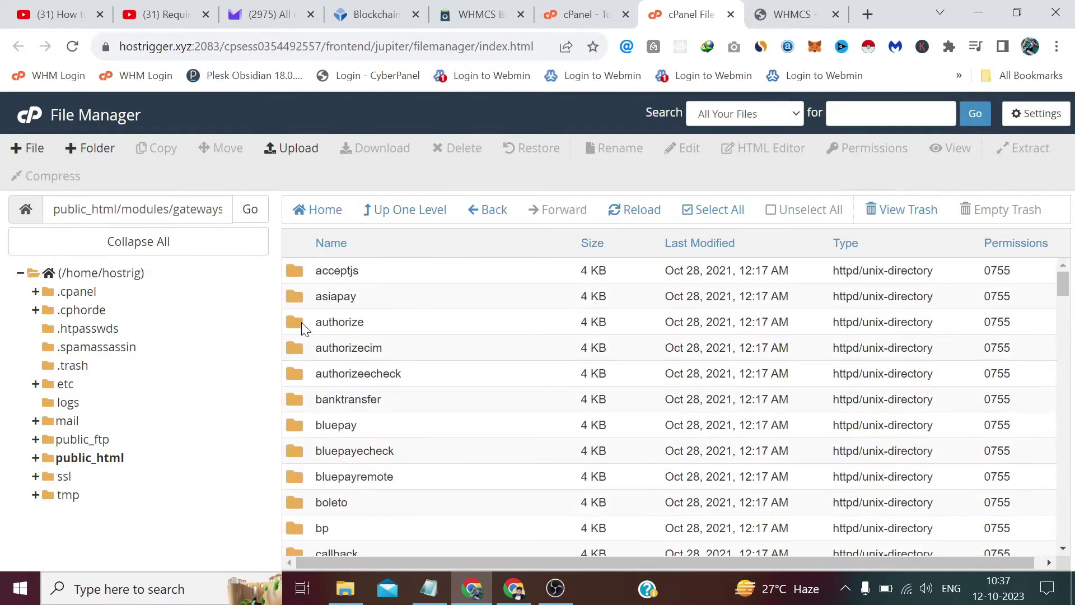
pyautogui.scroll(-3, 301, 325)
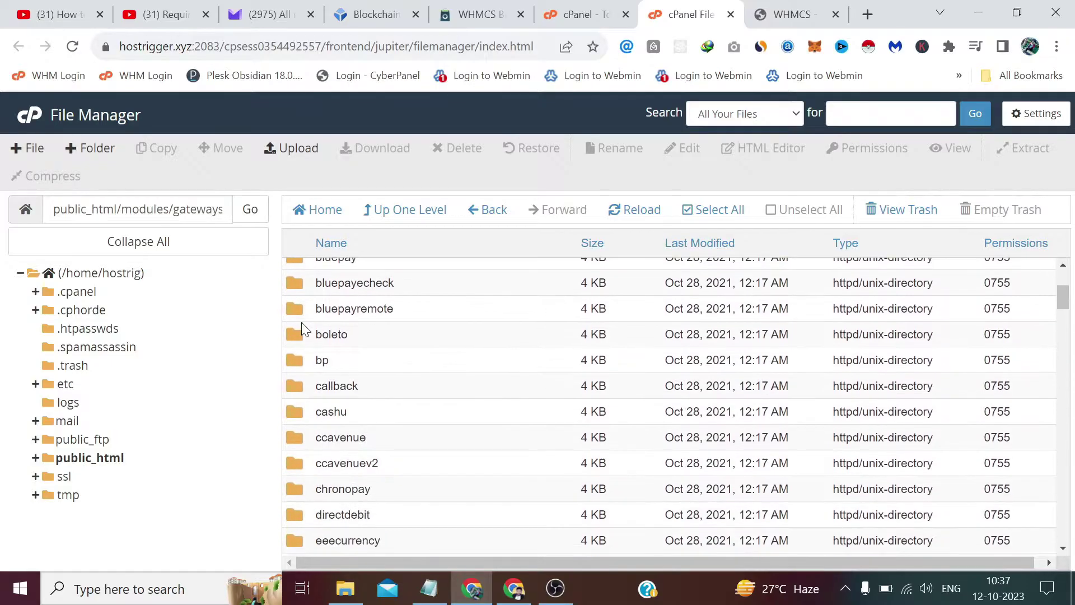
pyautogui.doubleClick(299, 396)
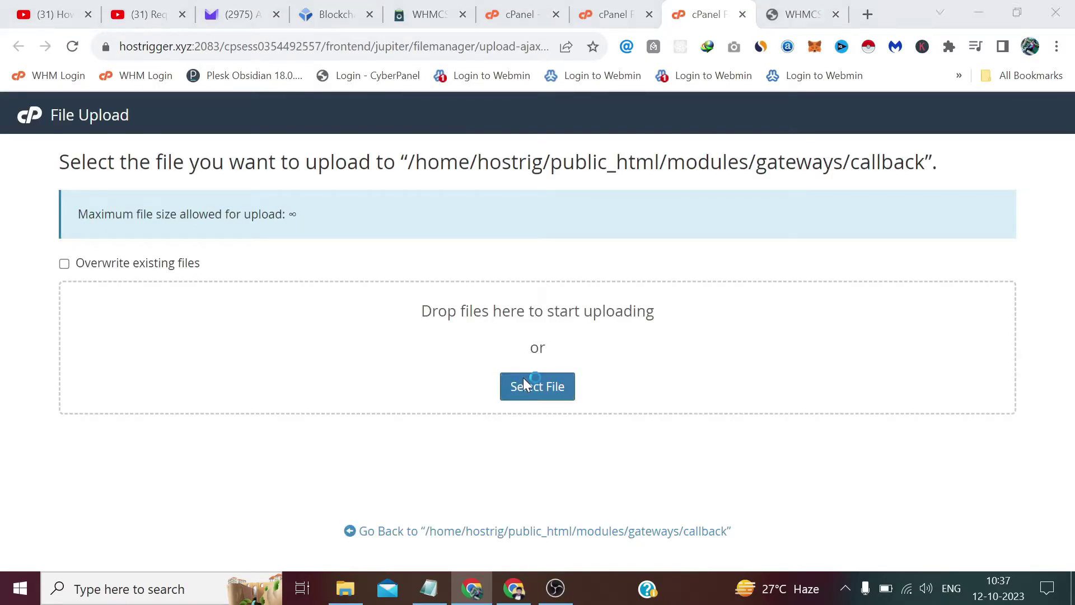
# Upload blockonomics.php from the local plugin's modules/gateways/callback folder, then reload the listing
pyautogui.click(143, 224)
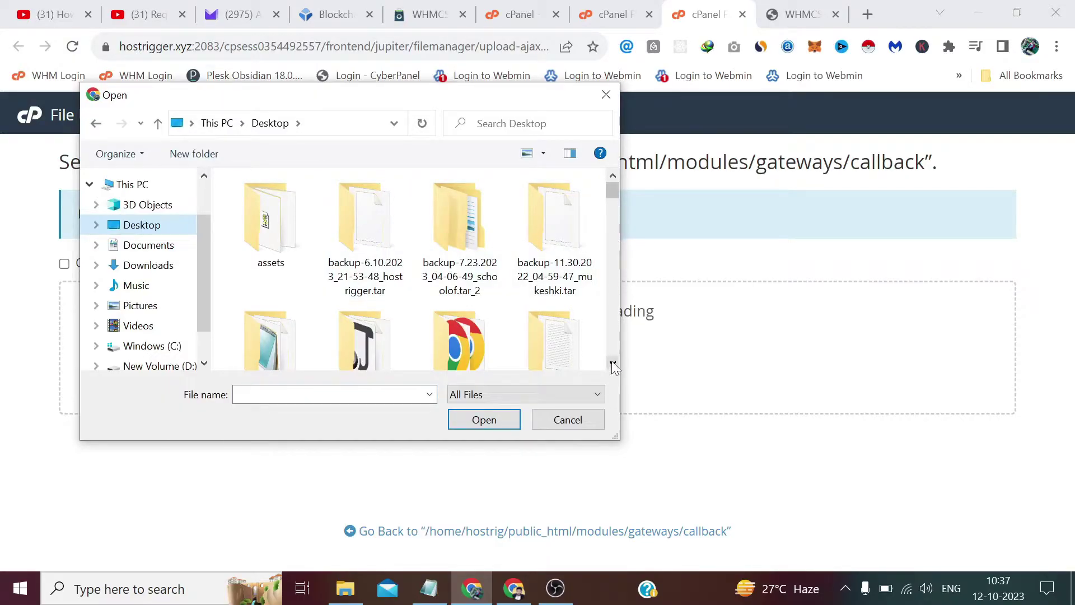
pyautogui.scroll(-8, 612, 362)
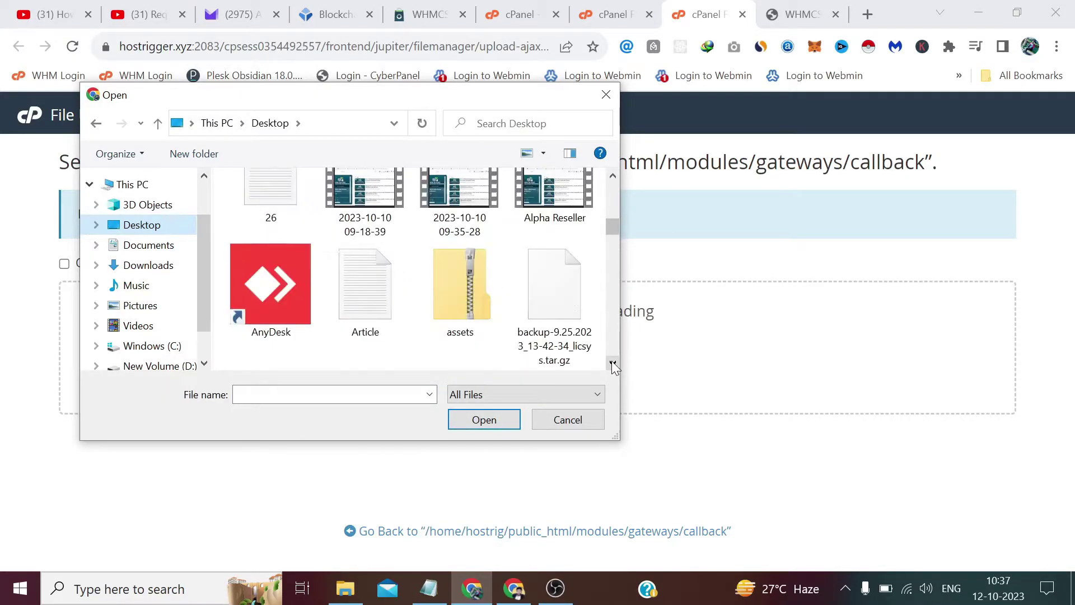
pyautogui.scroll(-6, 612, 362)
pyautogui.doubleClick(270, 294)
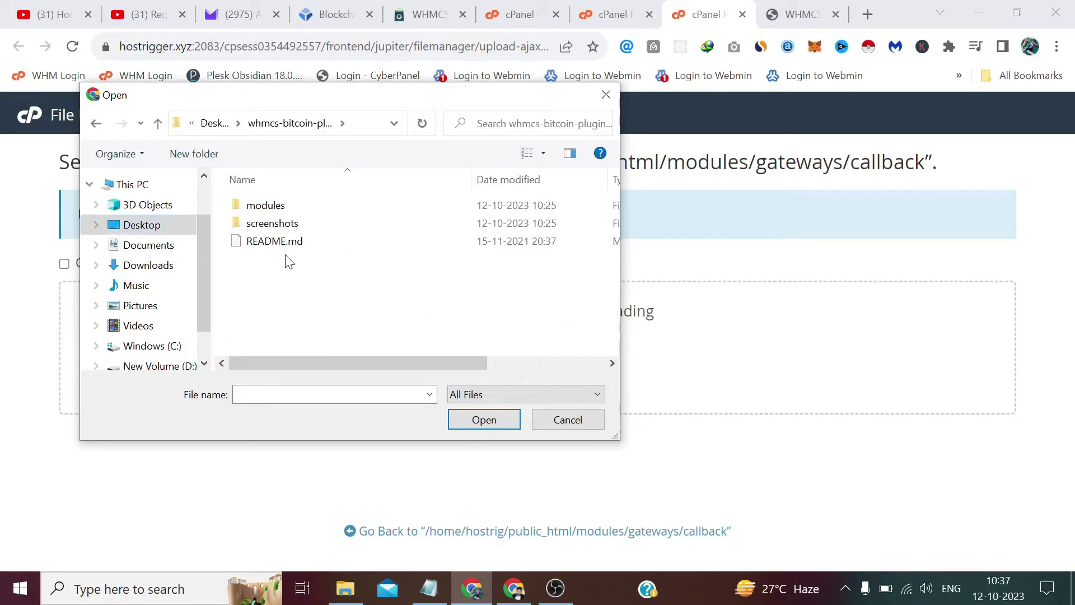
pyautogui.doubleClick(284, 211)
pyautogui.doubleClick(284, 213)
pyautogui.click(288, 224)
pyautogui.doubleClick(288, 224)
pyautogui.click(277, 208)
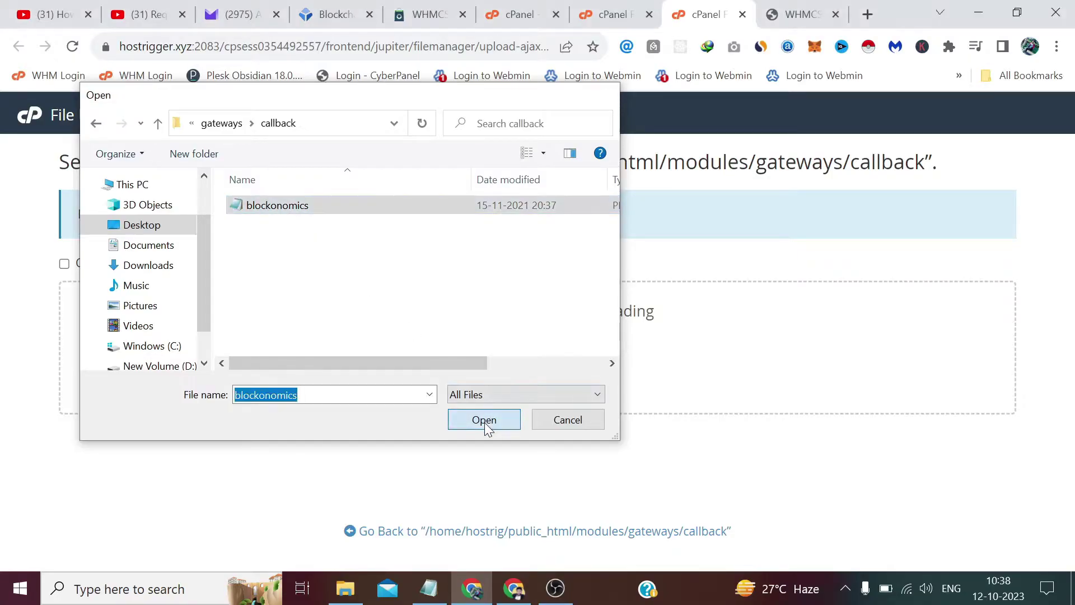
pyautogui.click(485, 420)
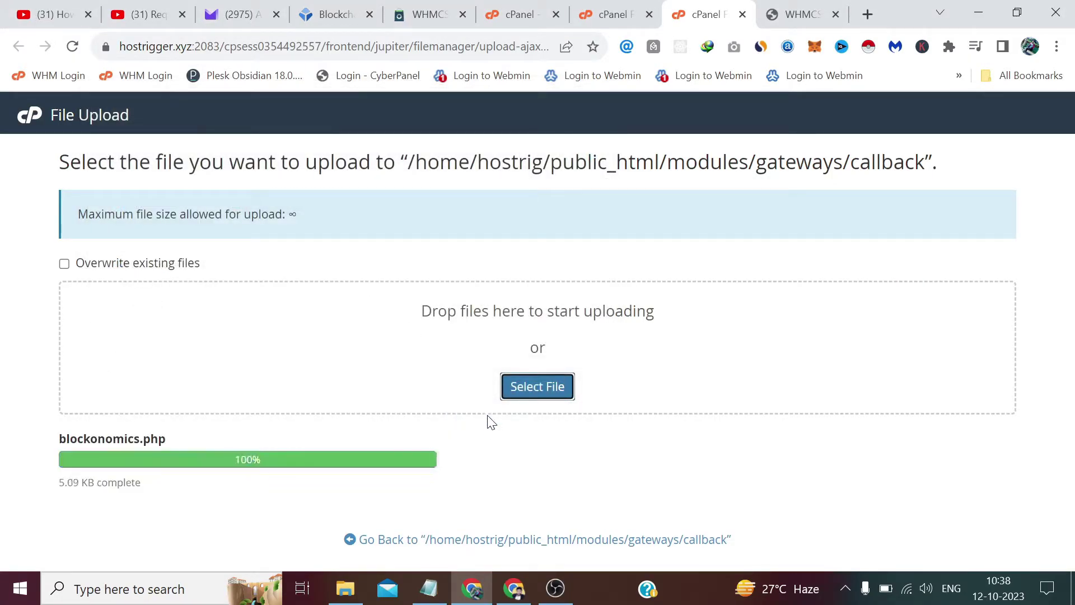
pyautogui.click(745, 15)
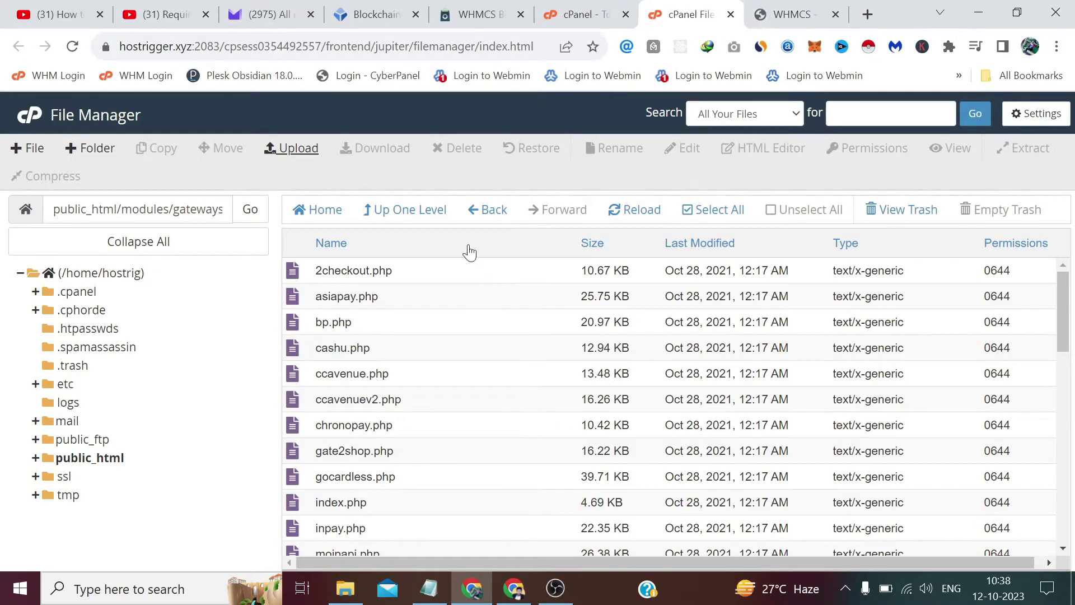
pyautogui.click(638, 211)
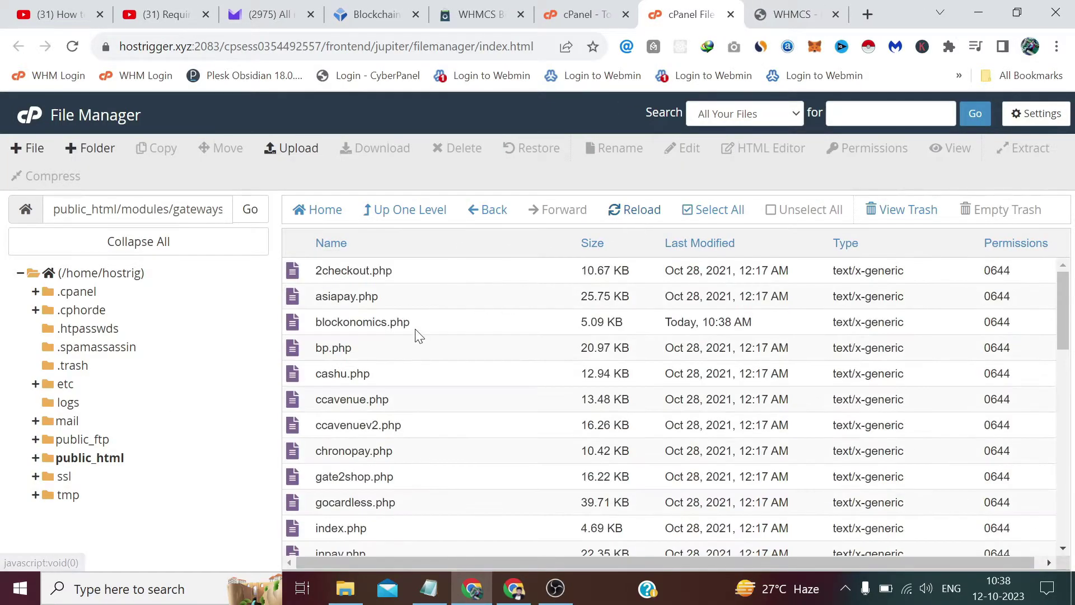
# Go up to the server's gateways folder and upload the plugin's gateways blockonomics.php there
pyautogui.click(402, 220)
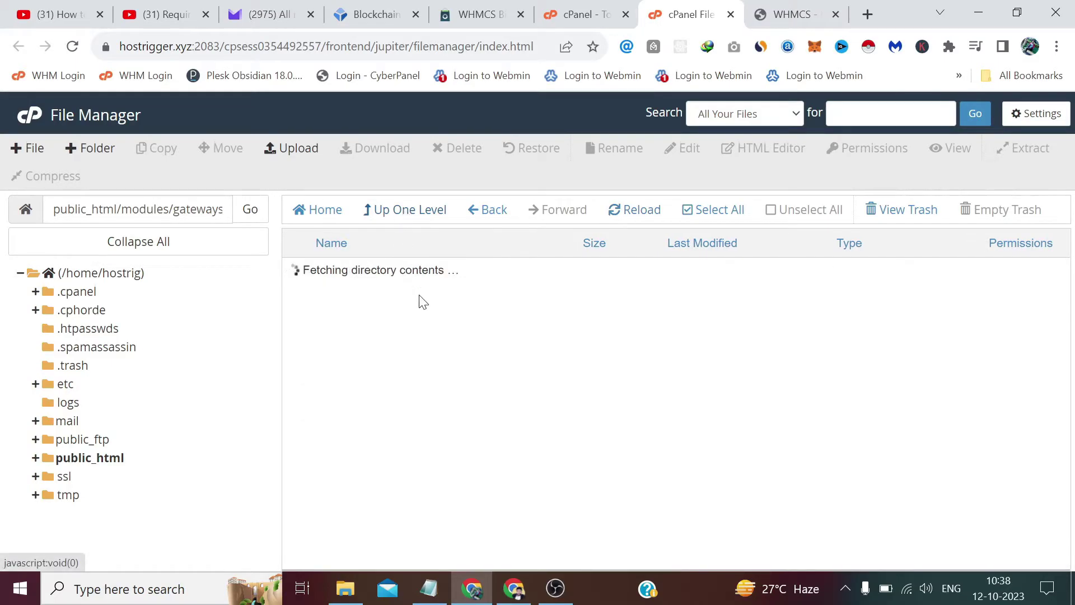
pyautogui.scroll(-1, 417, 342)
pyautogui.scroll(-20, 417, 341)
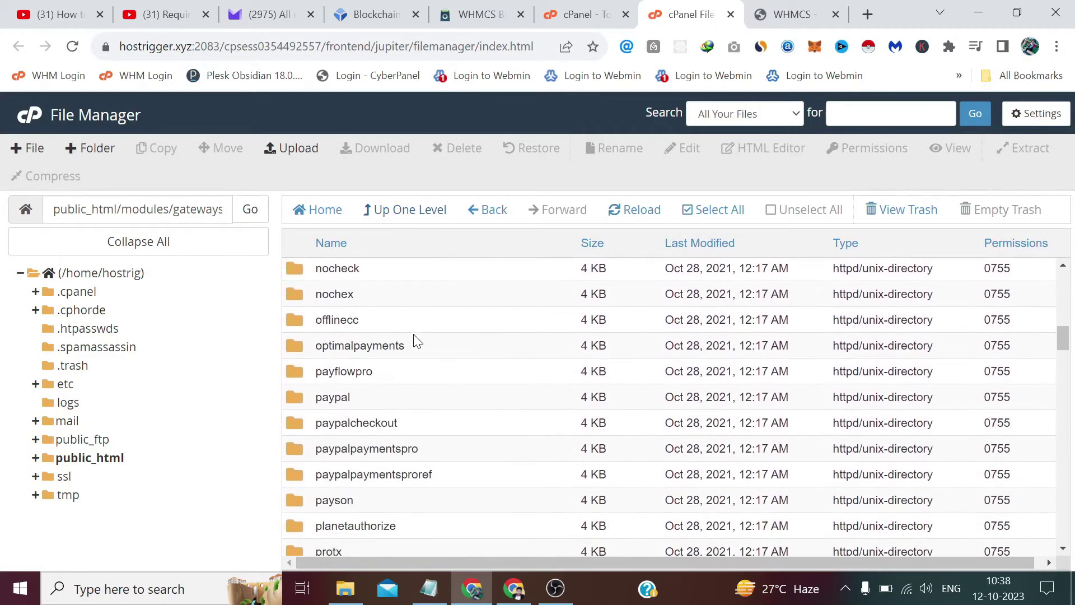
pyautogui.click(297, 149)
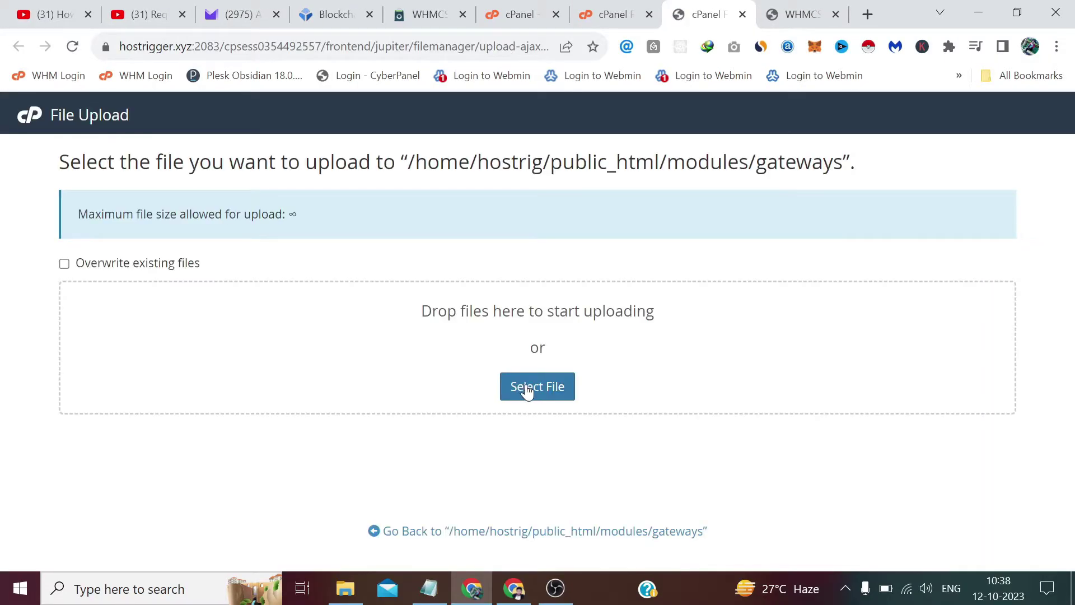
pyautogui.click(530, 390)
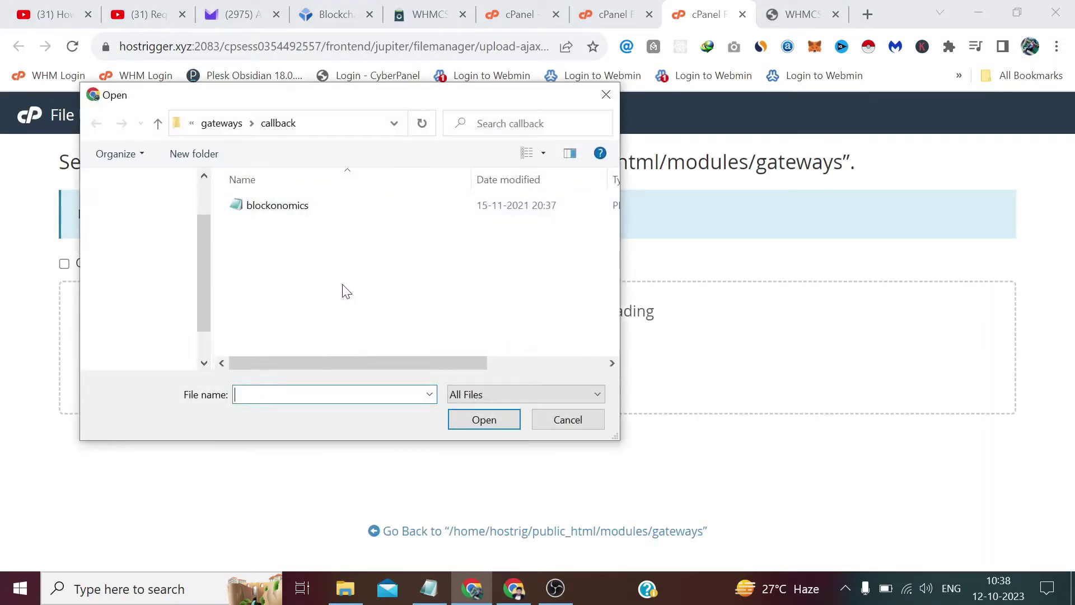
pyautogui.click(224, 122)
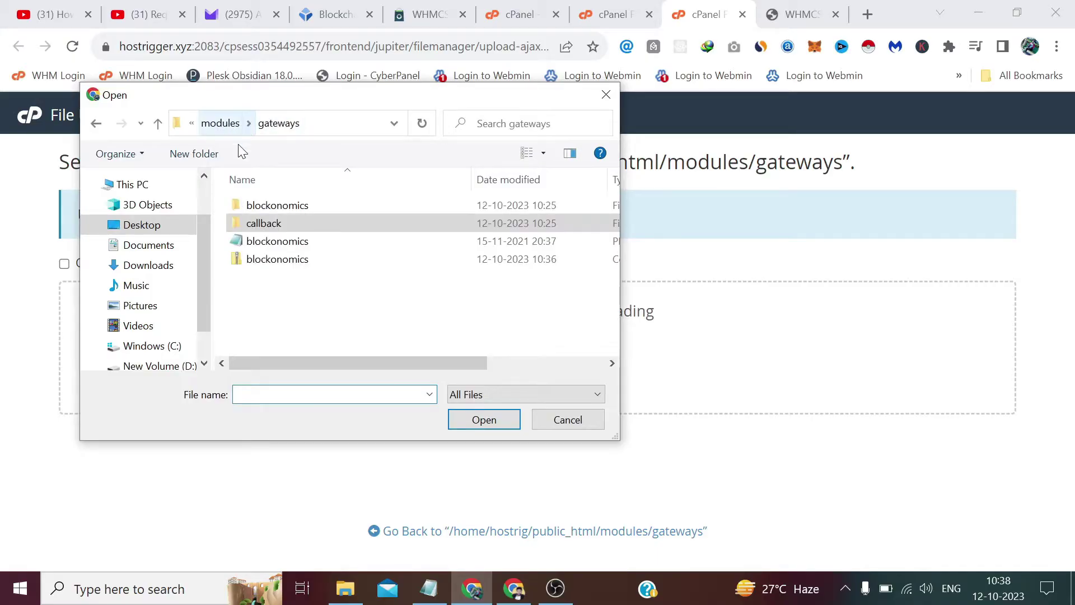
pyautogui.click(278, 247)
pyautogui.click(485, 421)
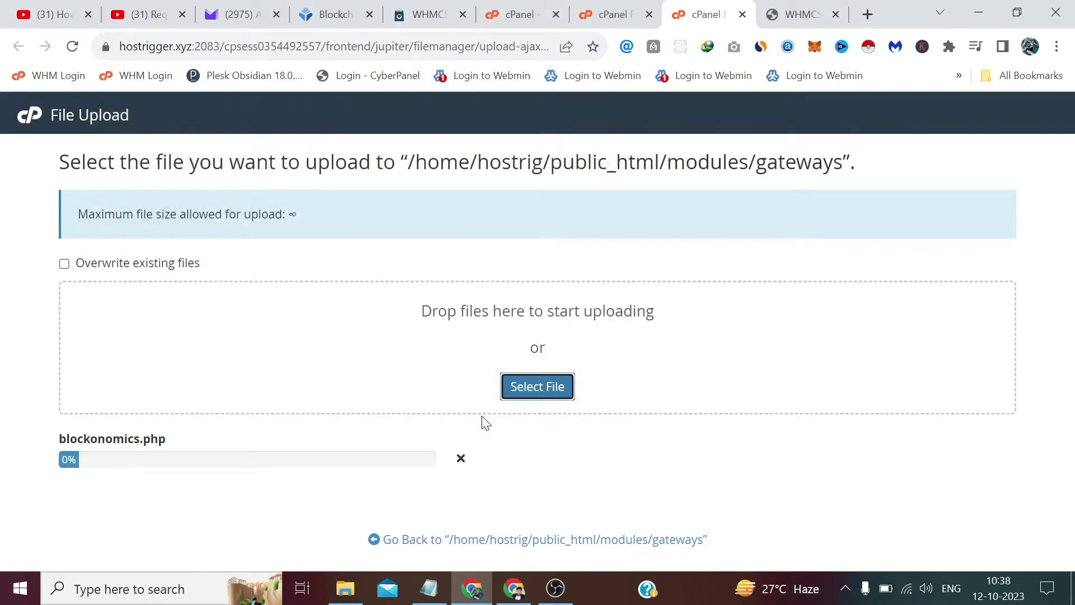
# Upload blockonomics.zip to the gateways folder and reload the listing to locate it
pyautogui.click(536, 388)
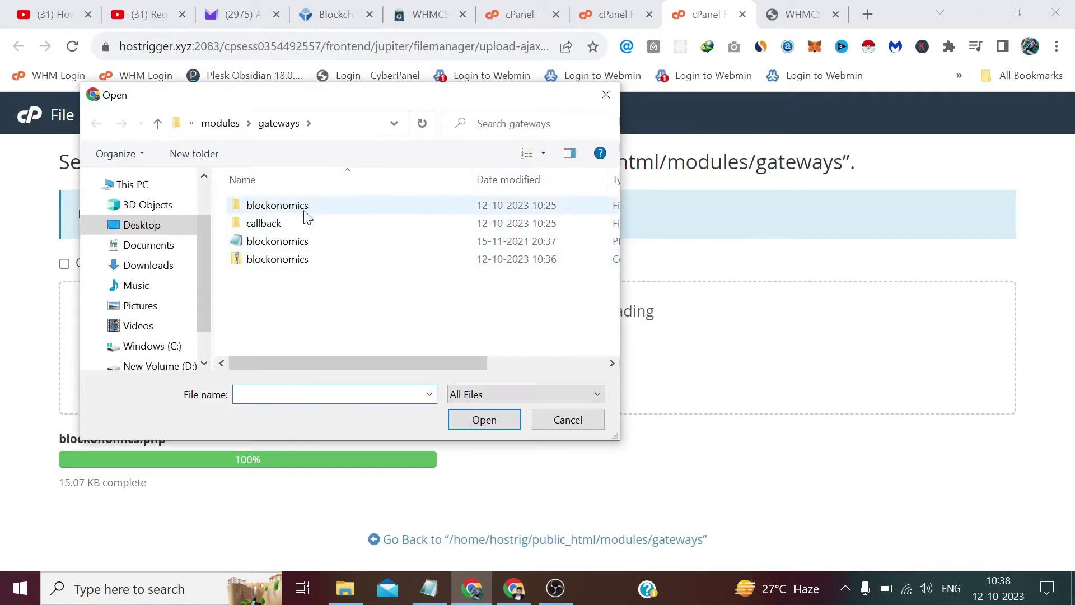
pyautogui.click(302, 259)
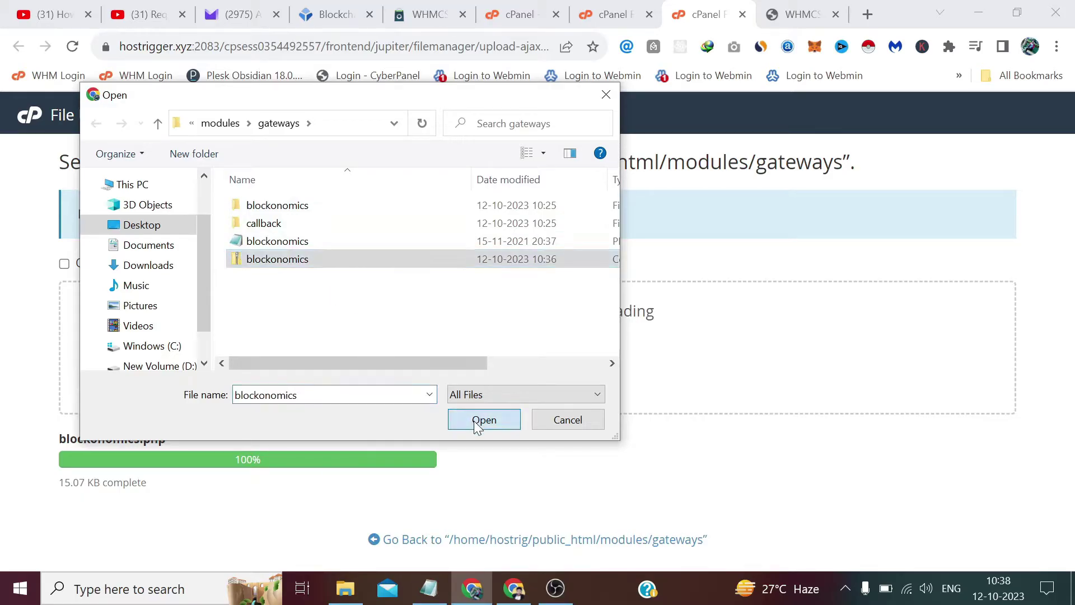
pyautogui.click(483, 420)
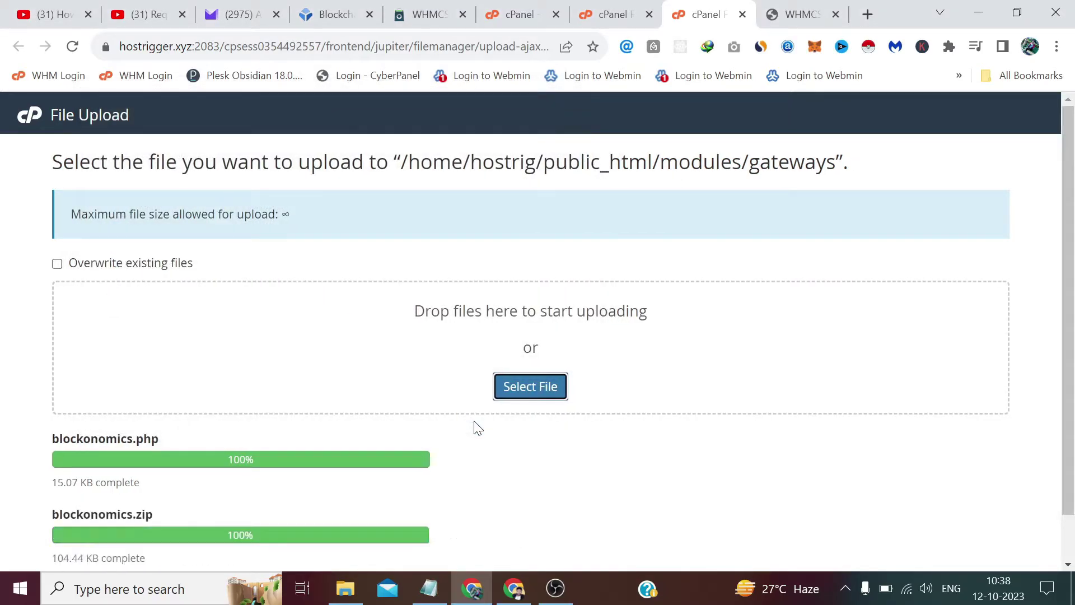
pyautogui.click(742, 15)
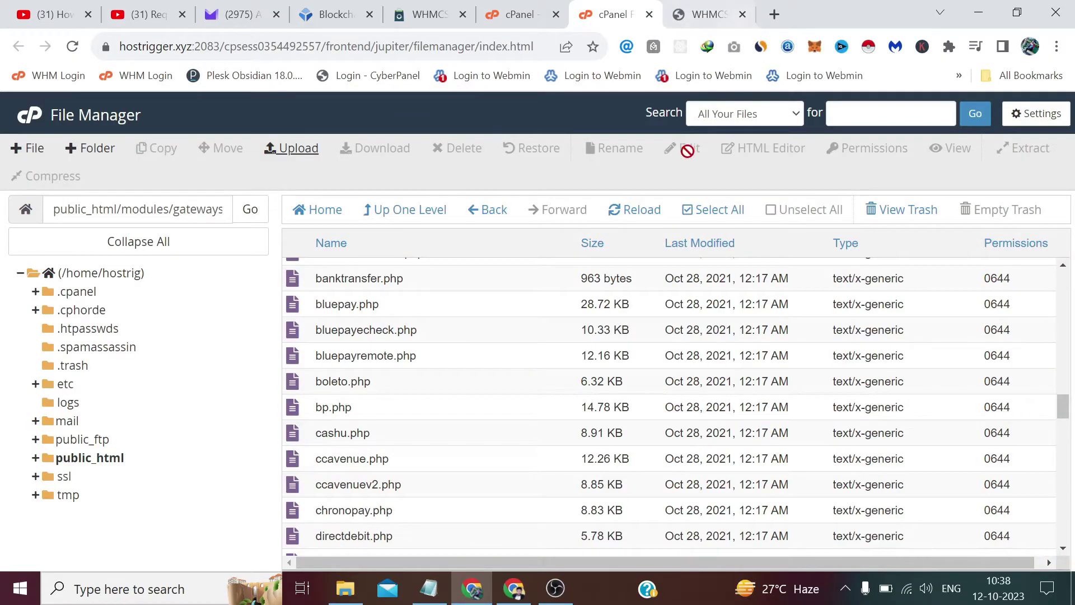
pyautogui.click(644, 210)
pyautogui.scroll(-15, 420, 348)
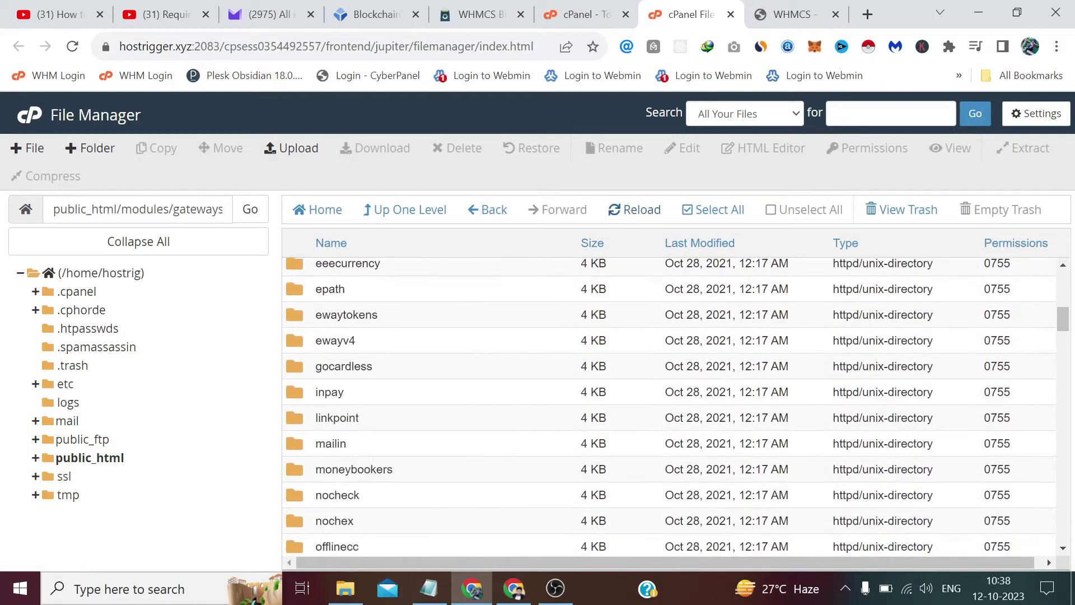
pyautogui.scroll(-10, 676, 406)
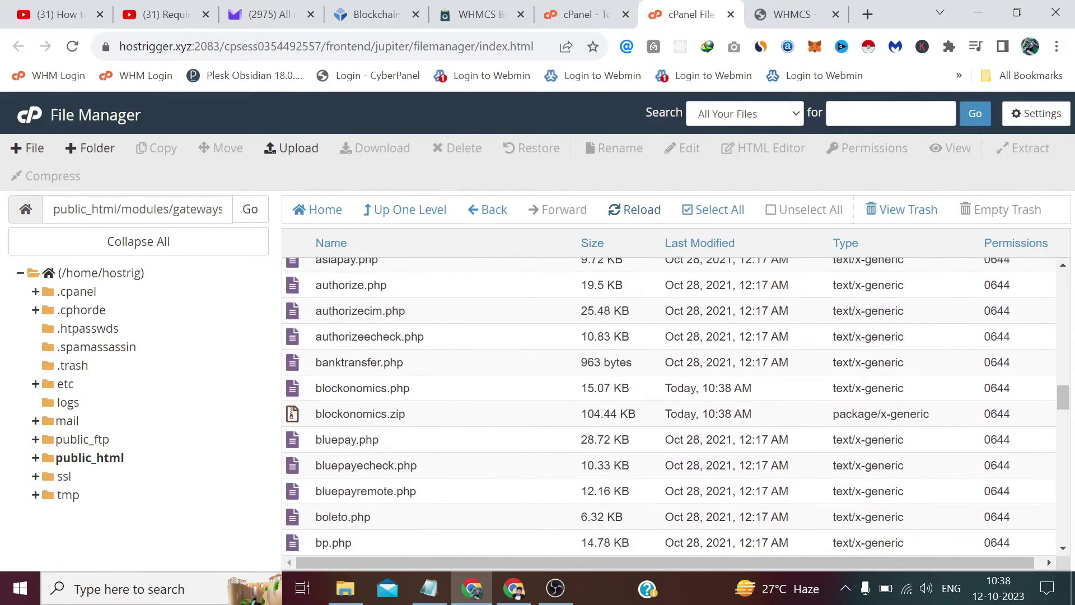
# Extract blockonomics.zip into the gateways folder and check the new blockonomics folder
pyautogui.click(295, 423)
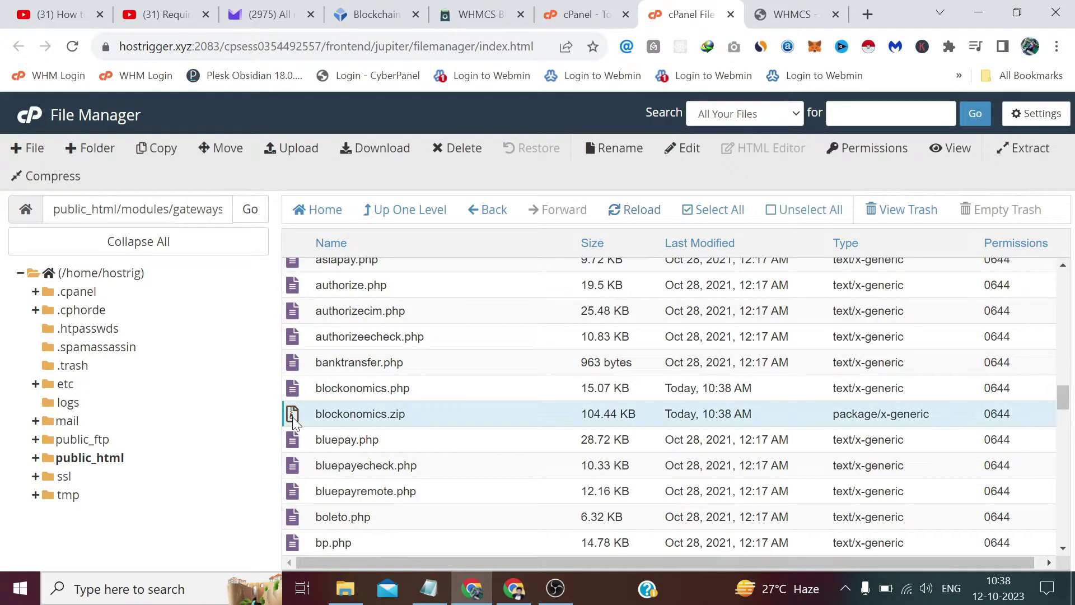
pyautogui.rightClick(295, 423)
pyautogui.click(343, 518)
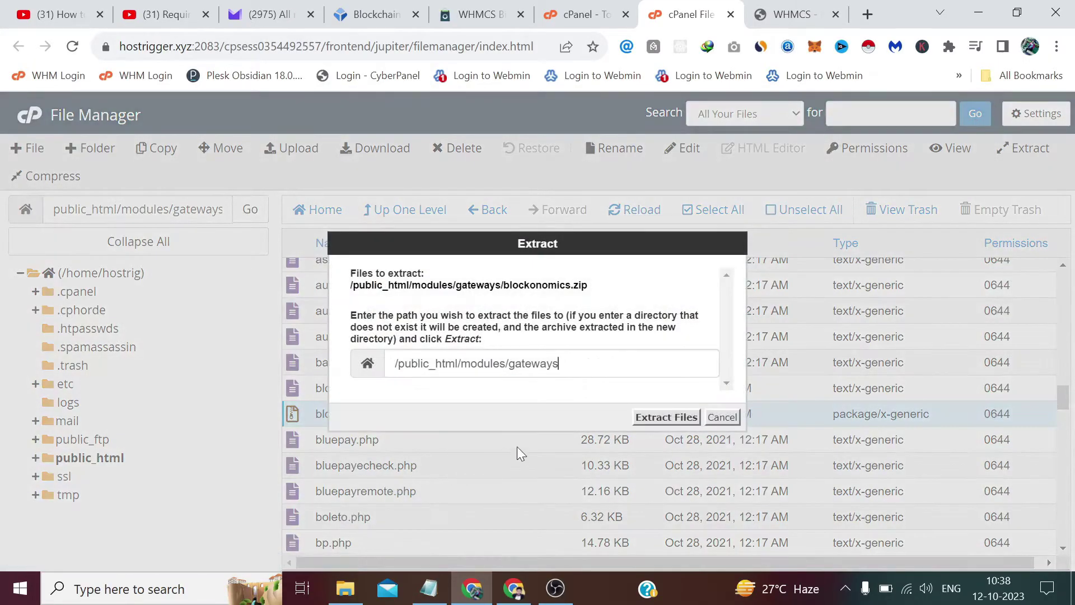
pyautogui.click(665, 420)
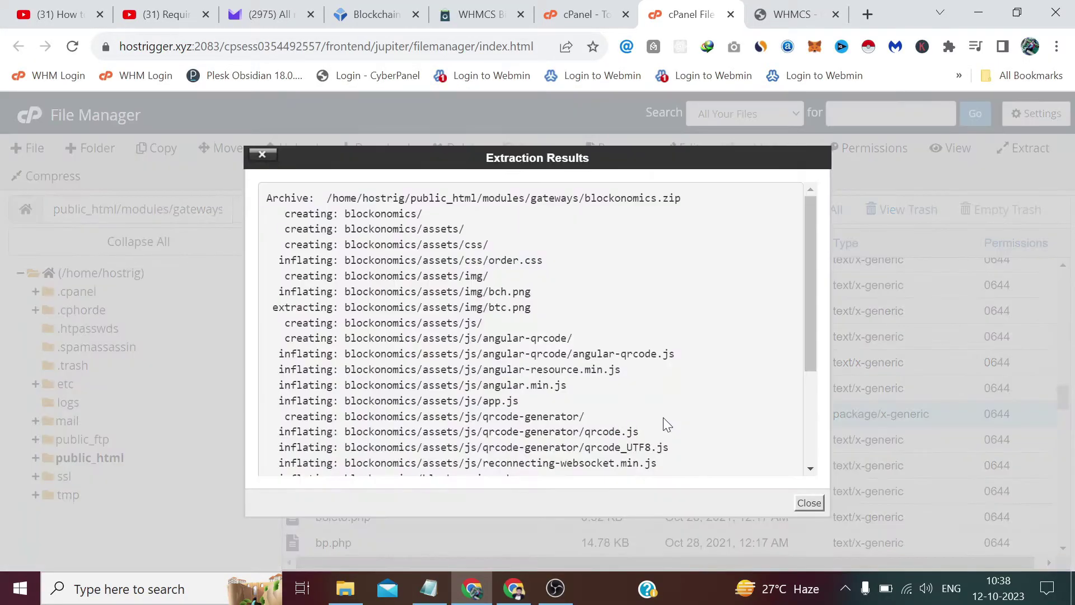
pyautogui.click(809, 503)
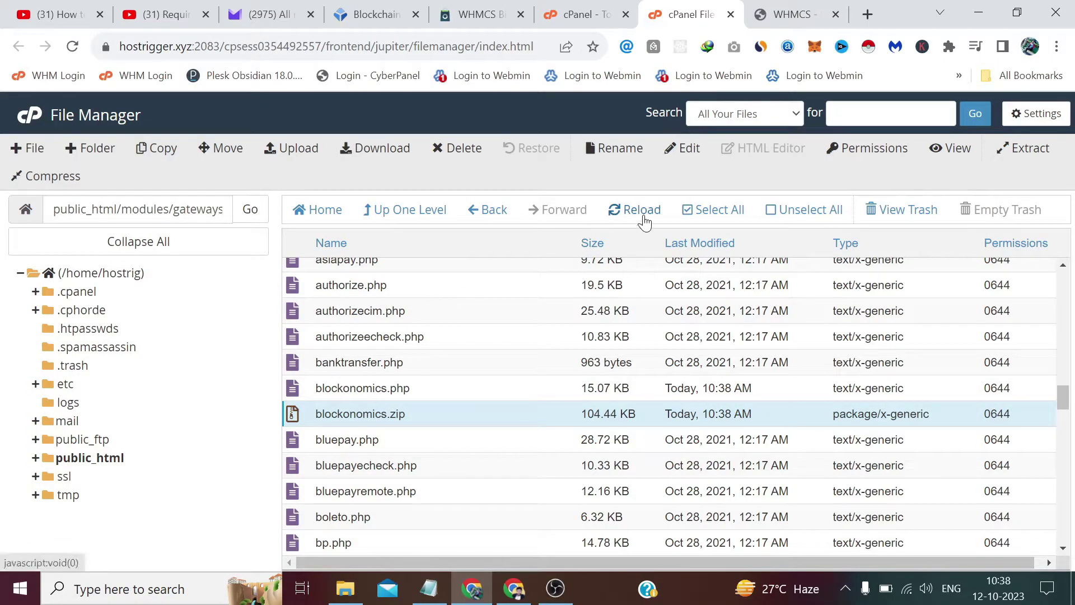
pyautogui.click(619, 209)
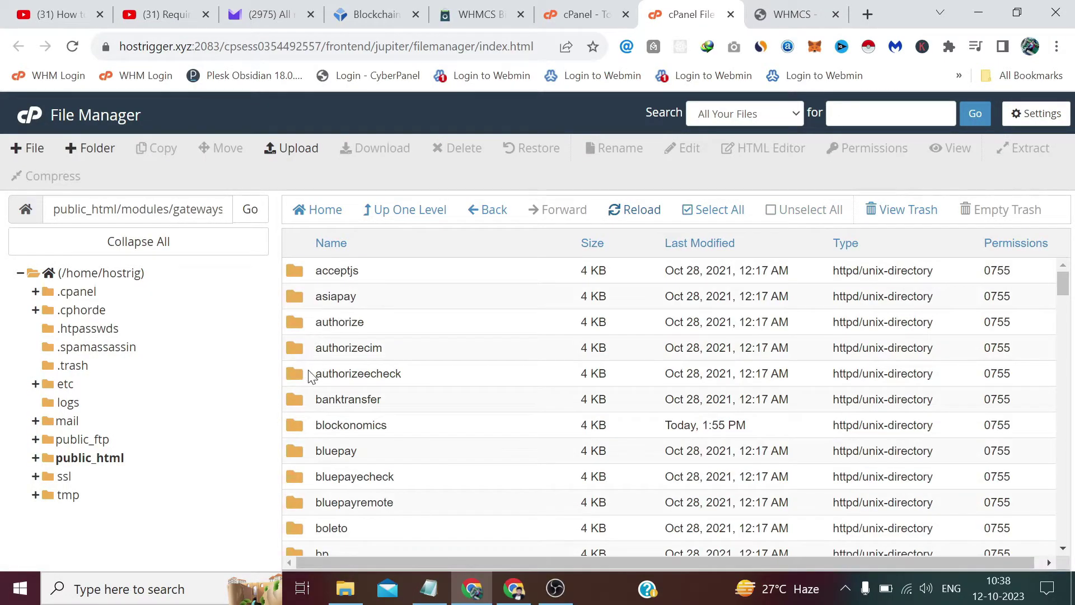
pyautogui.doubleClick(300, 424)
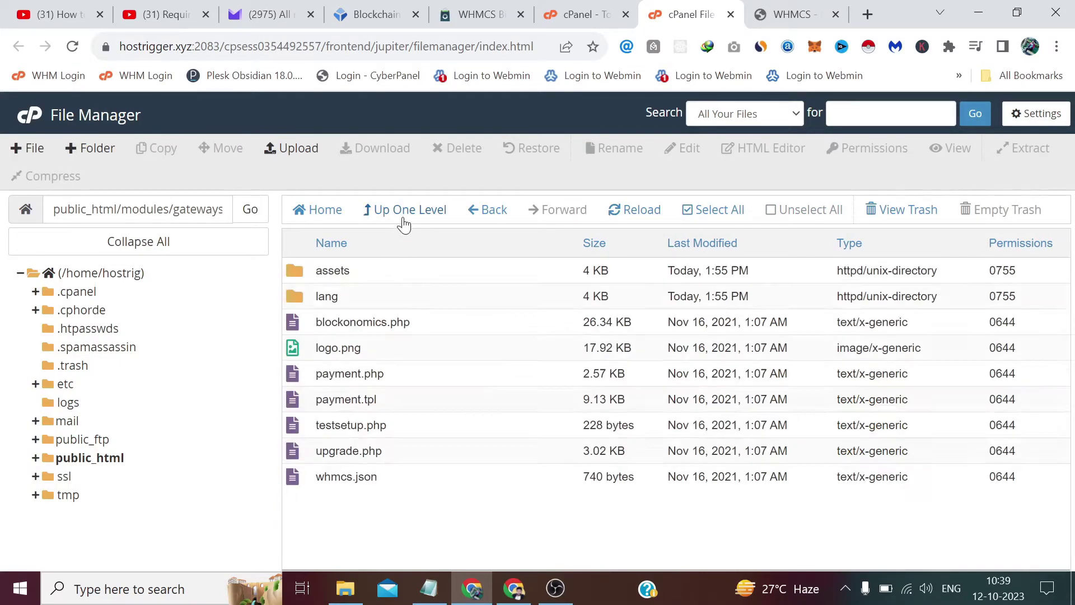
pyautogui.click(407, 213)
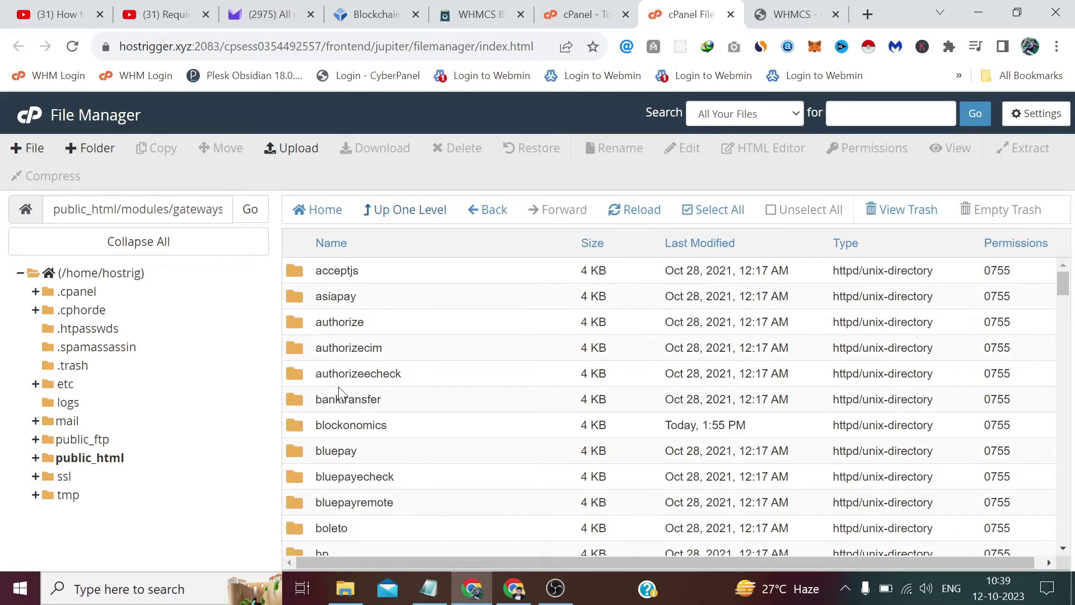
# Delete blockonomics.zip permanently, skipping the trash
pyautogui.scroll(-1, 330, 363)
pyautogui.scroll(-20, 330, 361)
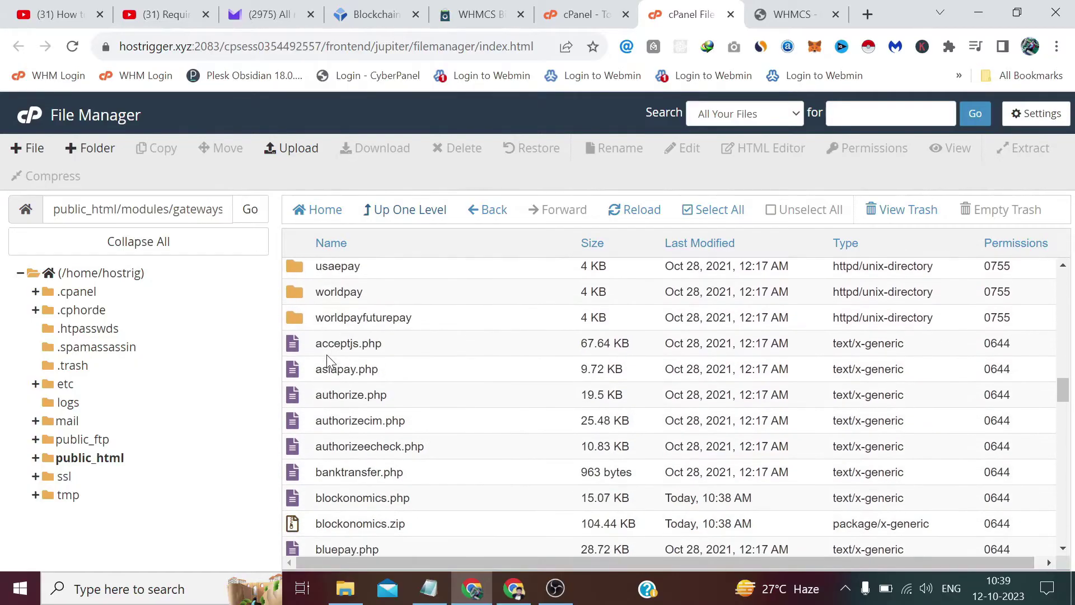
pyautogui.click(295, 360)
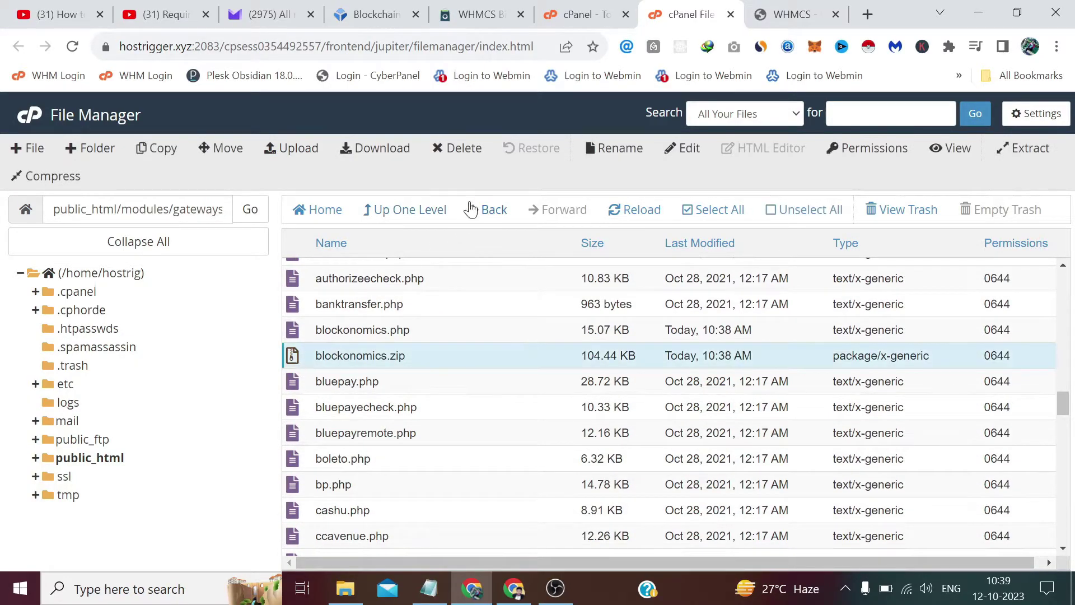
pyautogui.click(471, 151)
pyautogui.click(518, 339)
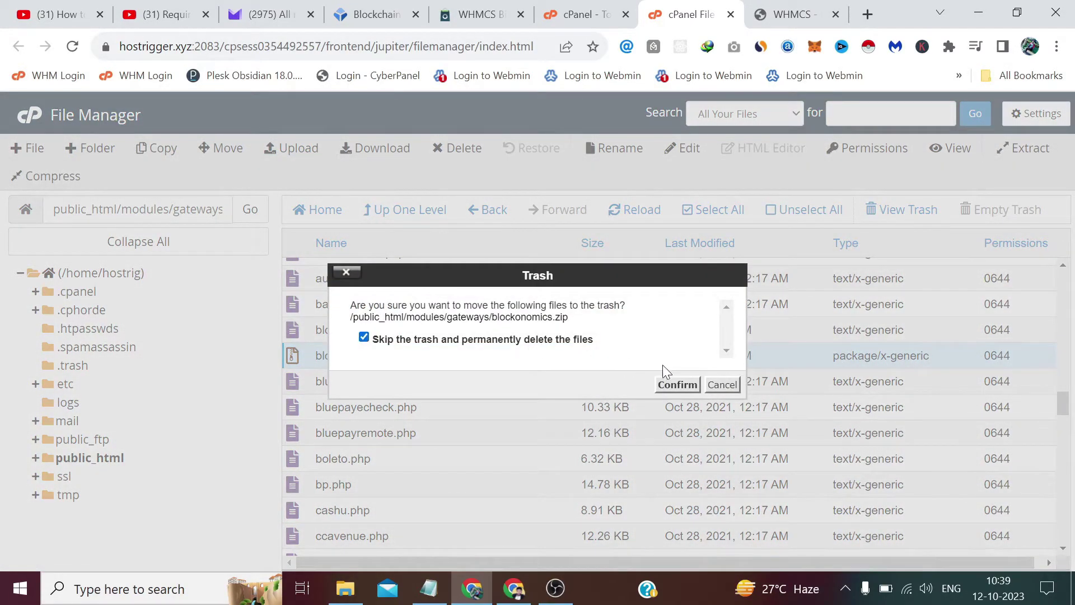
pyautogui.click(675, 384)
pyautogui.scroll(20, 577, 376)
# Sign in to the WHMCS admin area and dismiss the What's New announcement
pyautogui.click(822, 12)
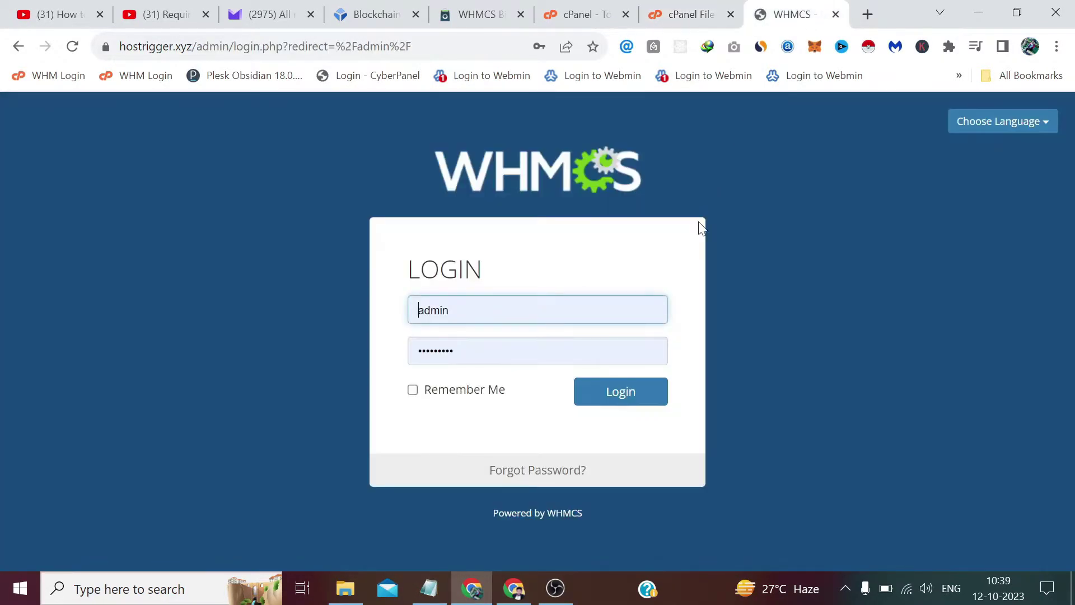
pyautogui.click(646, 400)
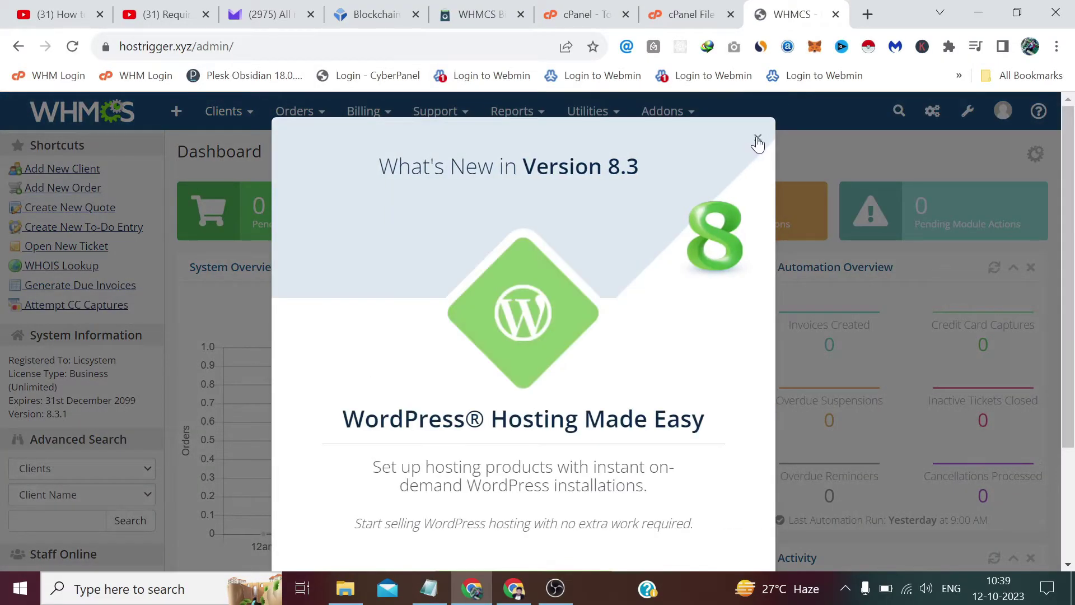
pyautogui.click(757, 139)
# Find Payment Gateways in System Settings by searching 'pay'
pyautogui.click(969, 115)
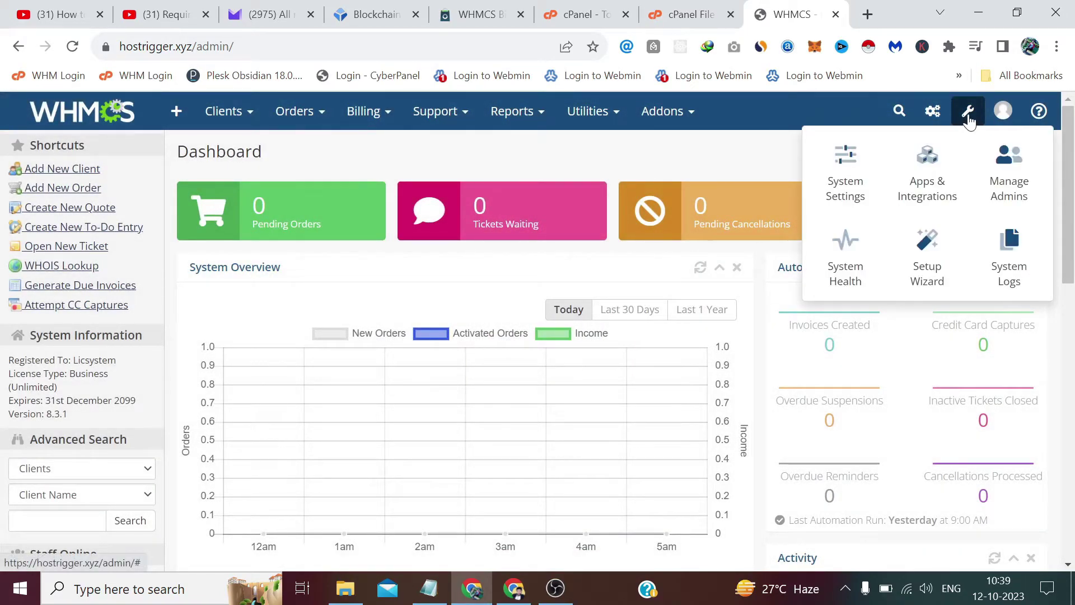
pyautogui.click(858, 162)
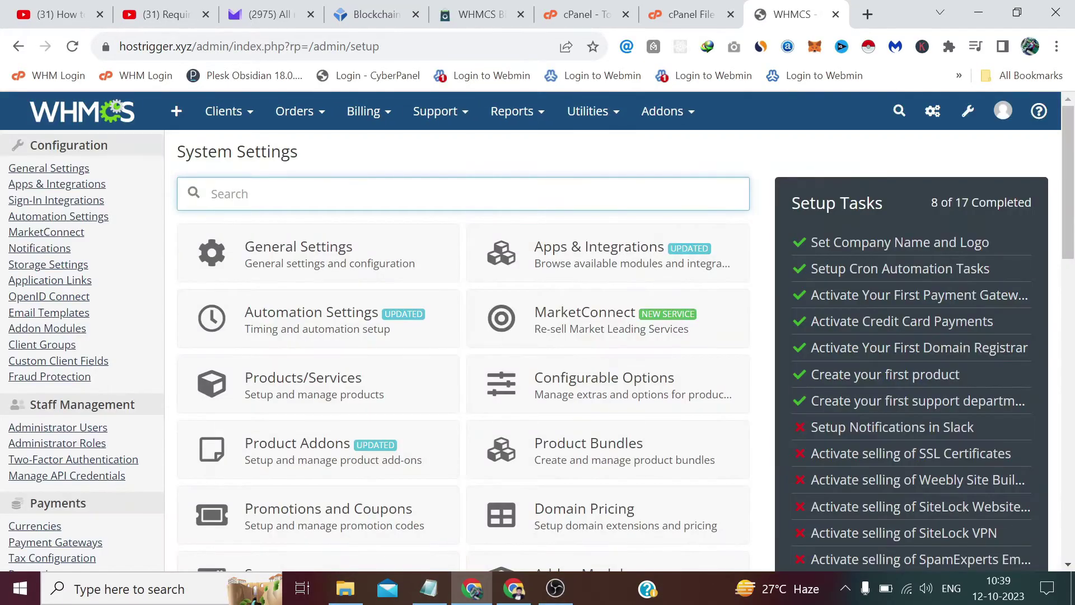
pyautogui.write('pay')
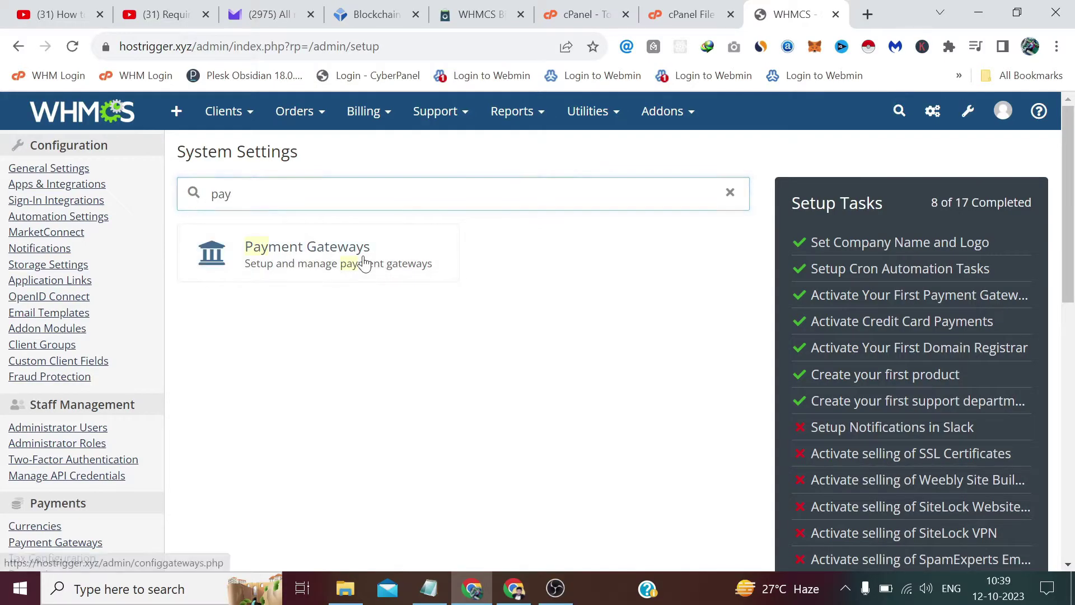
pyautogui.click(361, 263)
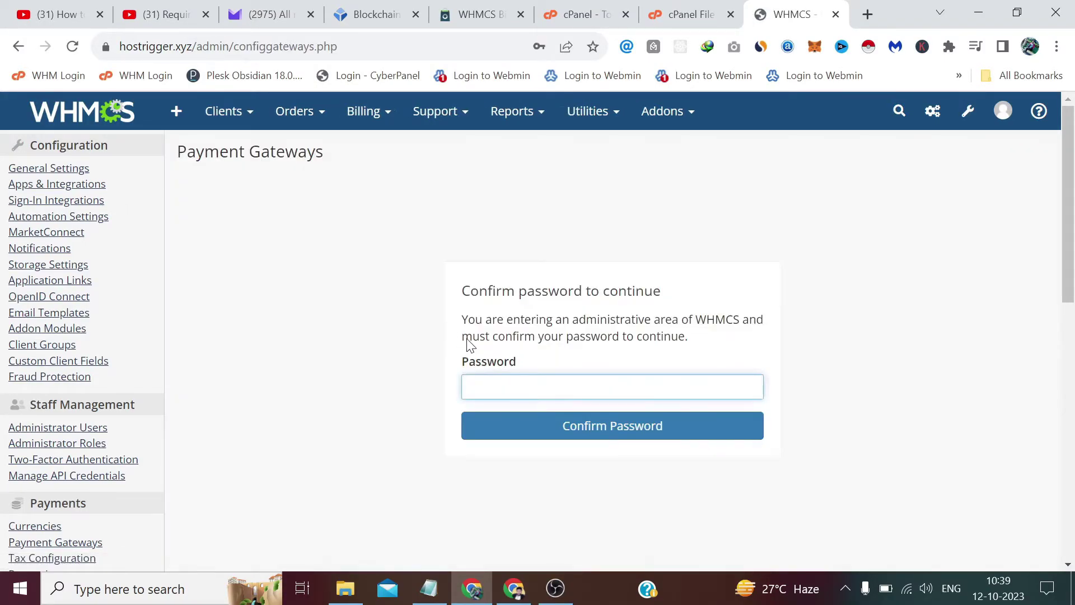
# Confirm the admin password and activate Blockonomics from All Payment Gateways
pyautogui.click(566, 390)
pyautogui.click(615, 438)
pyautogui.click(641, 425)
pyautogui.click(493, 208)
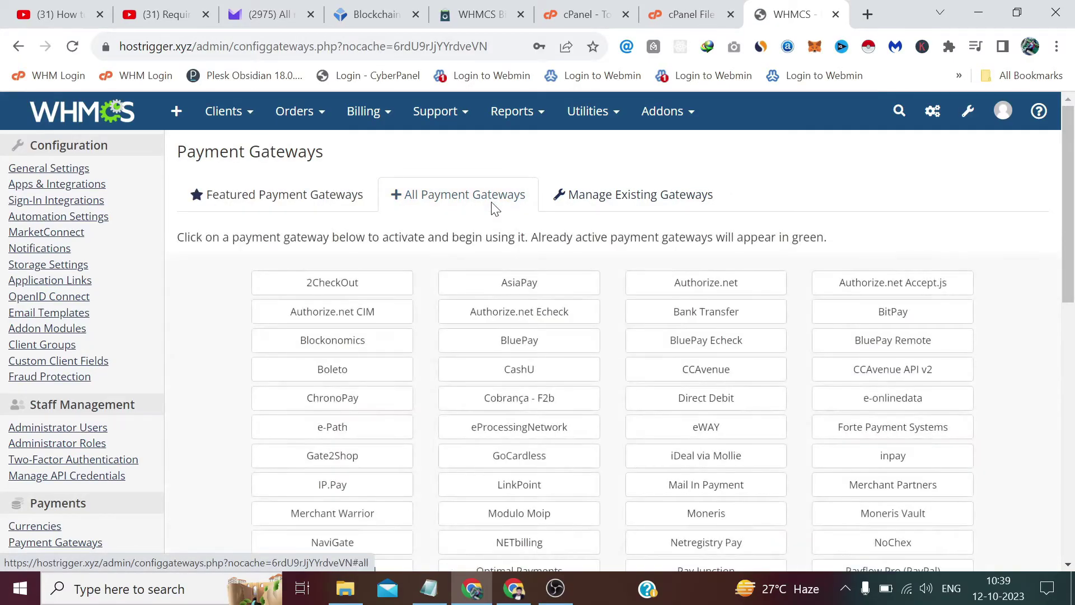
pyautogui.click(364, 346)
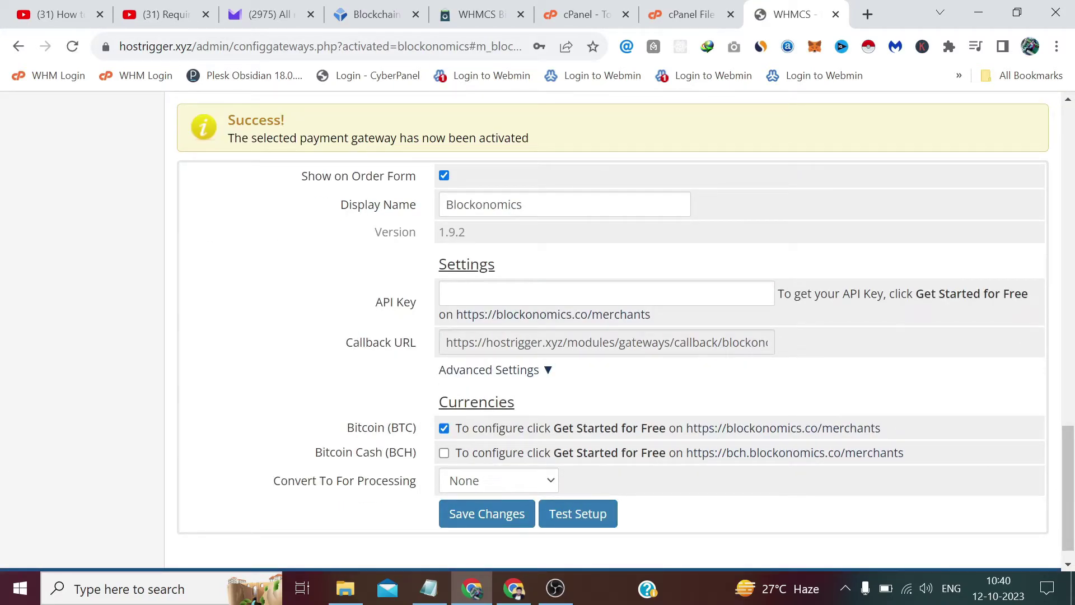
# Copy the Blockonomics gateway's Callback URL
pyautogui.moveTo(446, 342); pyautogui.dragTo(825, 359)
pyautogui.rightClick(644, 348)
pyautogui.click(664, 358)
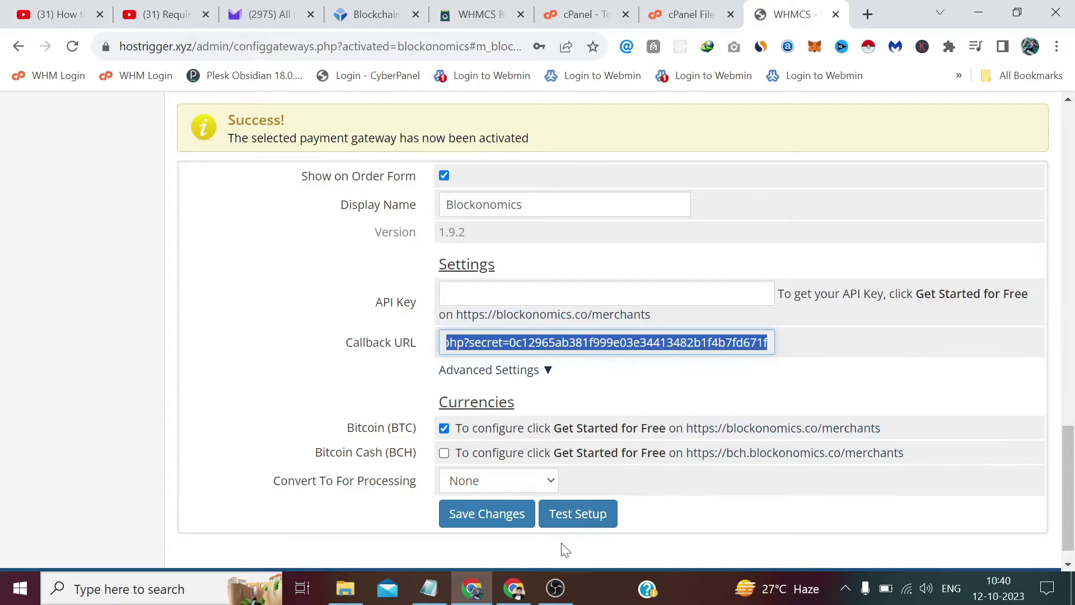
pyautogui.click(532, 601)
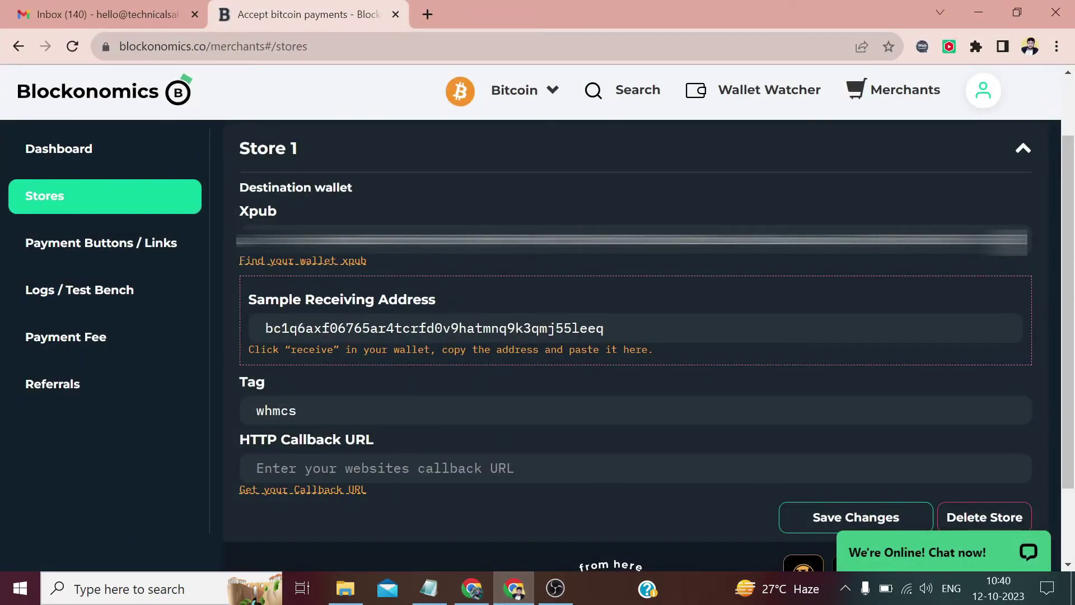
# Paste the WHMCS callback into Store 1's HTTP Callback URL, save, and copy the API key
pyautogui.click(333, 468)
pyautogui.rightClick(333, 468)
pyautogui.click(358, 348)
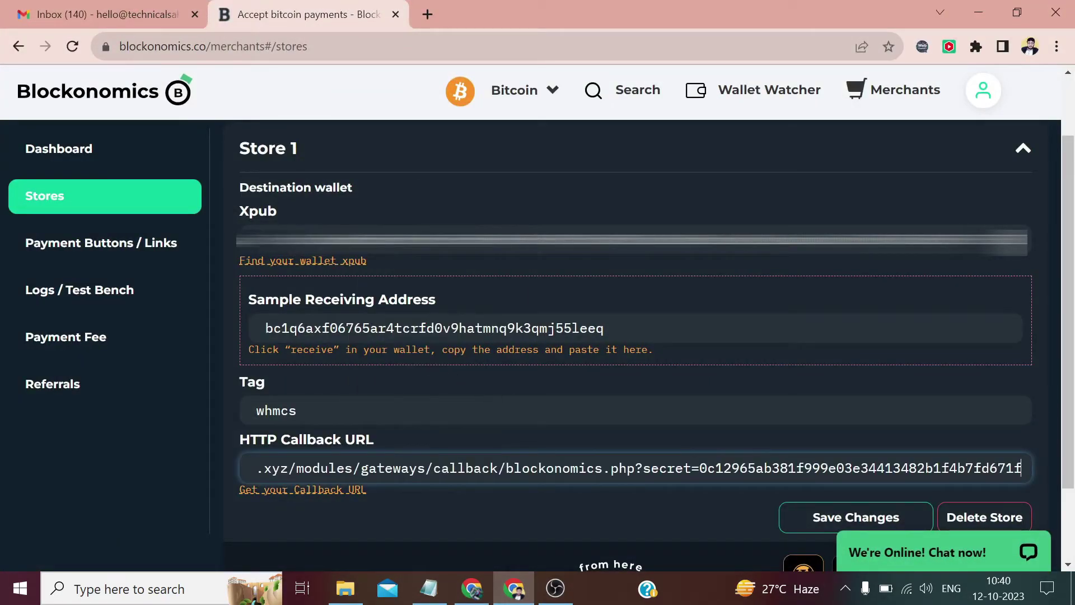
pyautogui.click(889, 519)
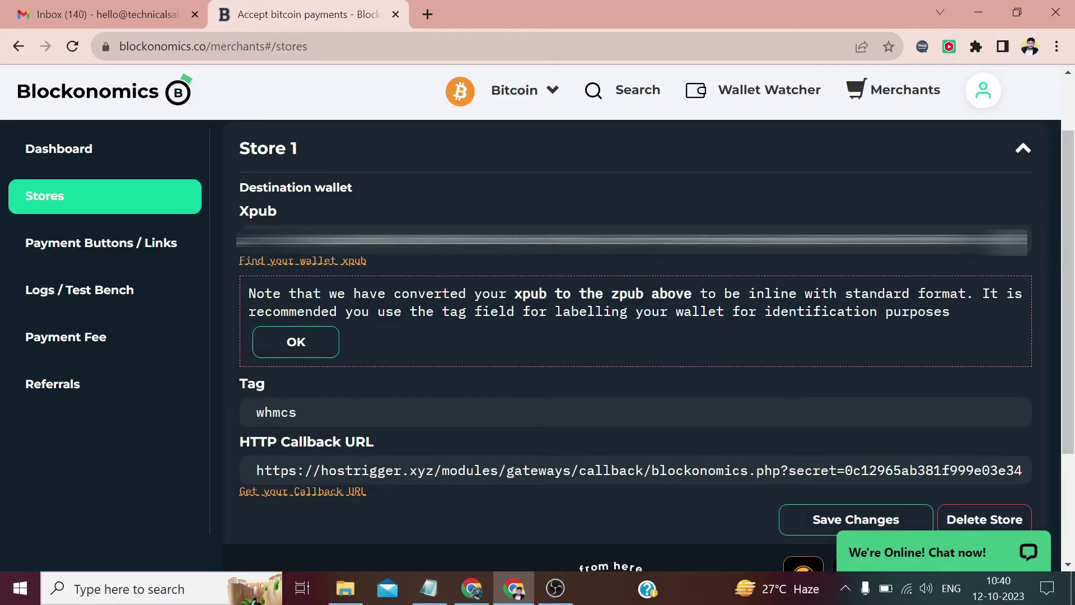
pyautogui.click(295, 342)
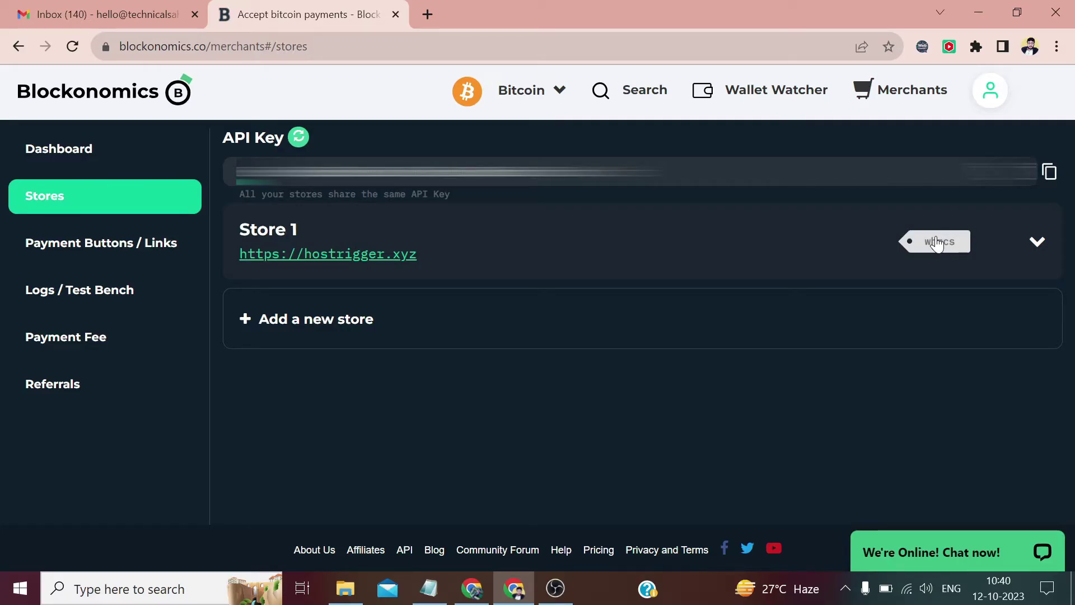
pyautogui.click(1050, 172)
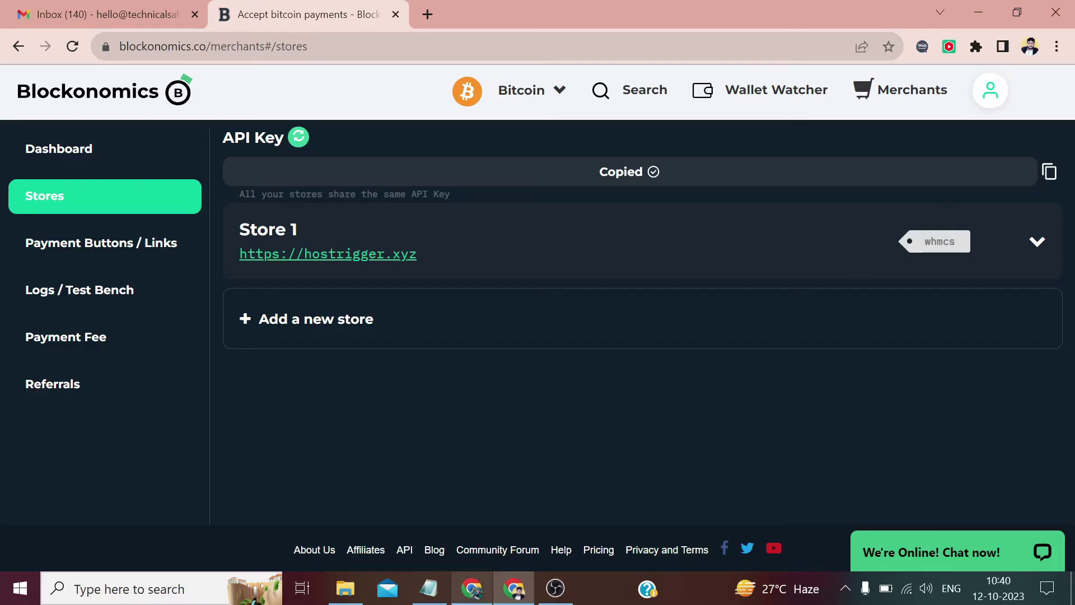
pyautogui.click(472, 589)
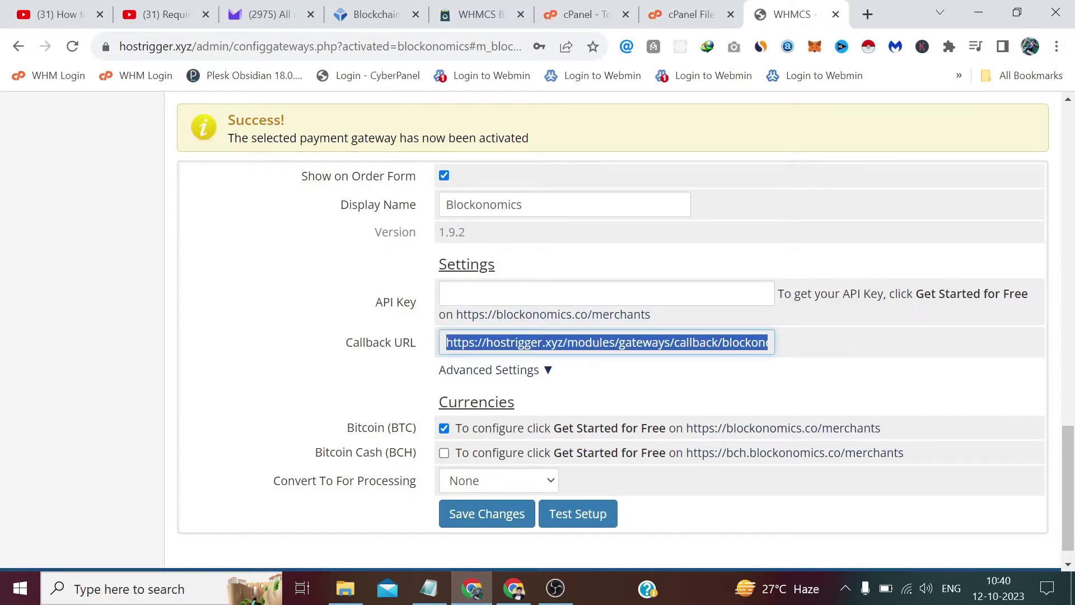
# Paste the copied Blockonomics API key into the gateway's API Key field
pyautogui.click(446, 294)
pyautogui.rightClick(515, 293)
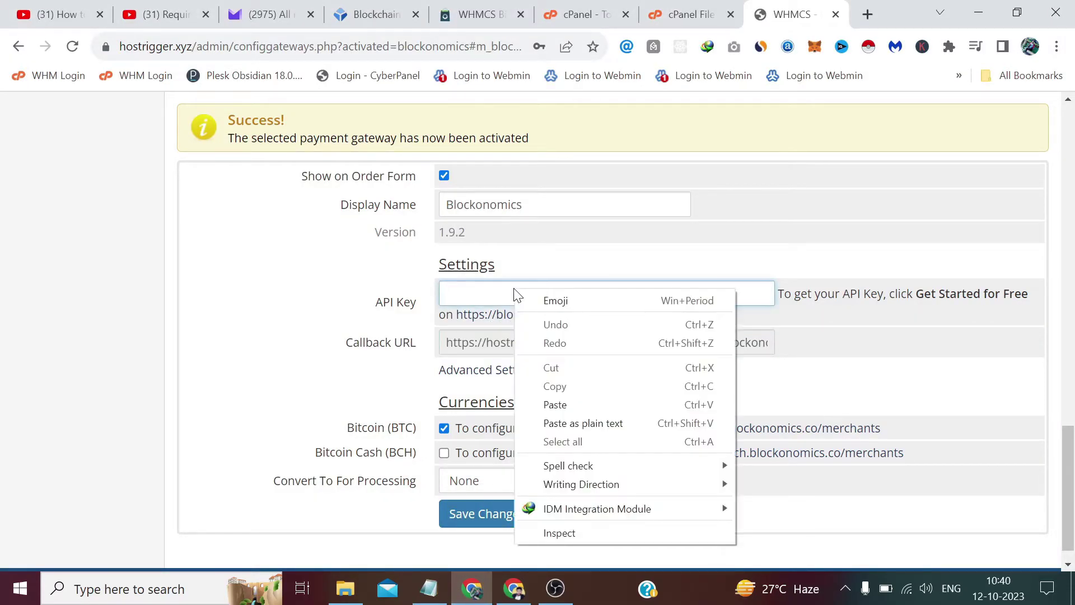
pyautogui.click(570, 403)
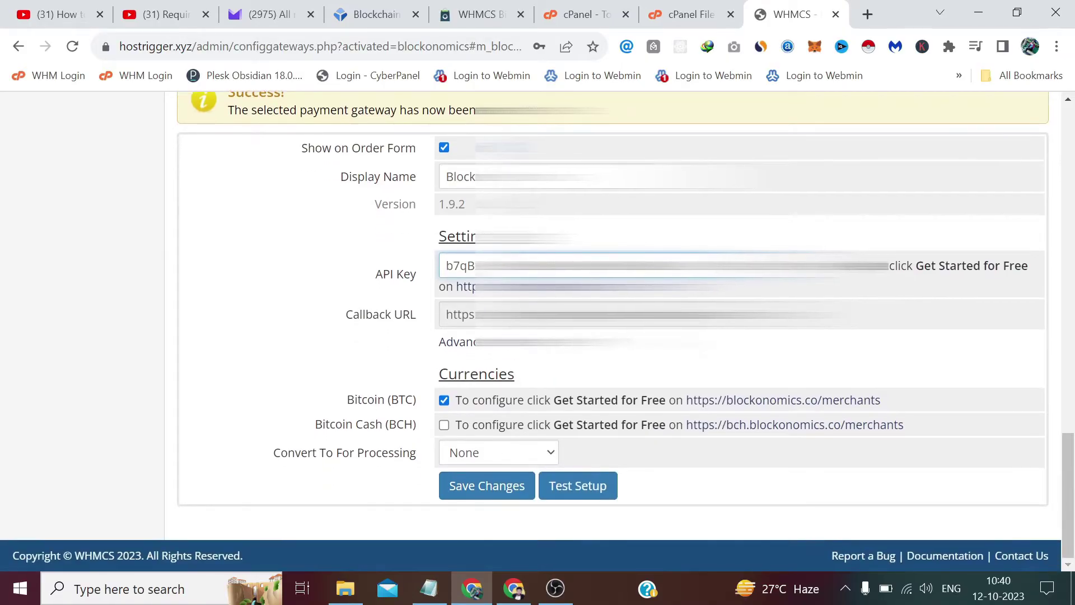
pyautogui.scroll(-2, 625, 330)
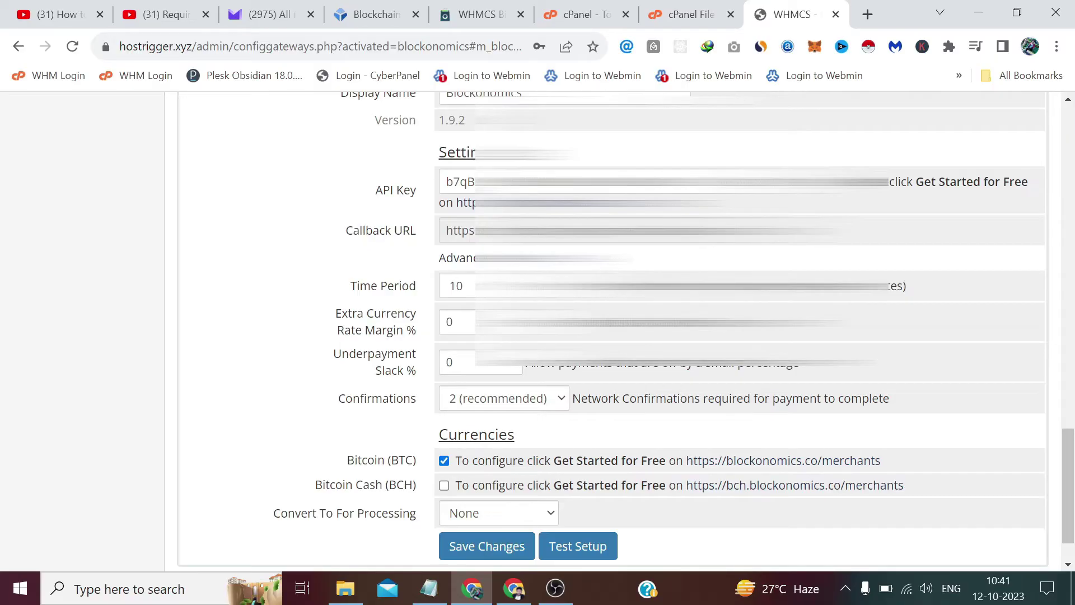
pyautogui.click(457, 286)
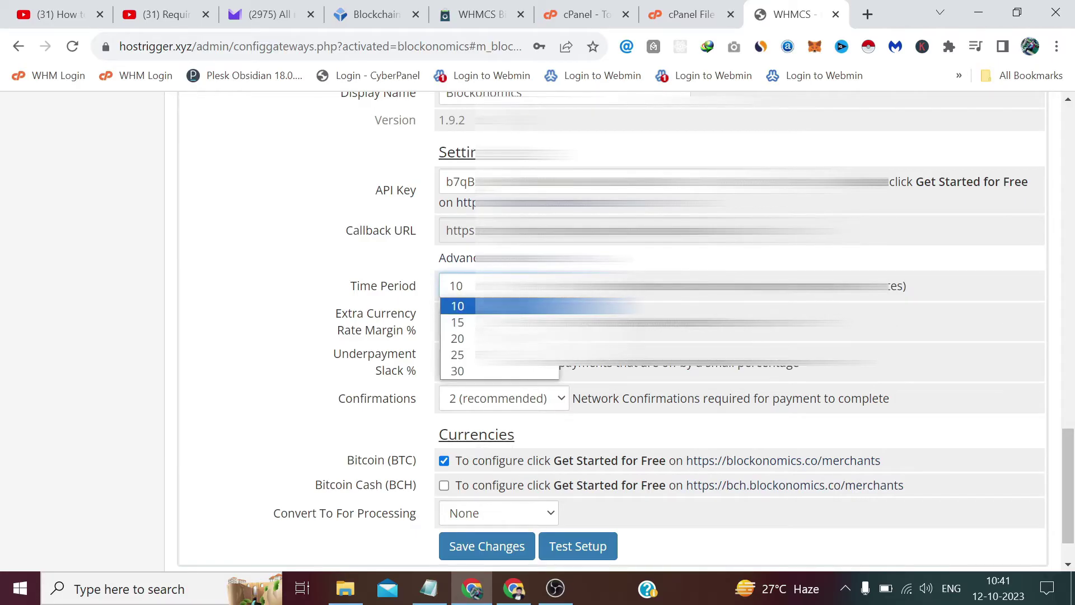
pyautogui.press('Escape')
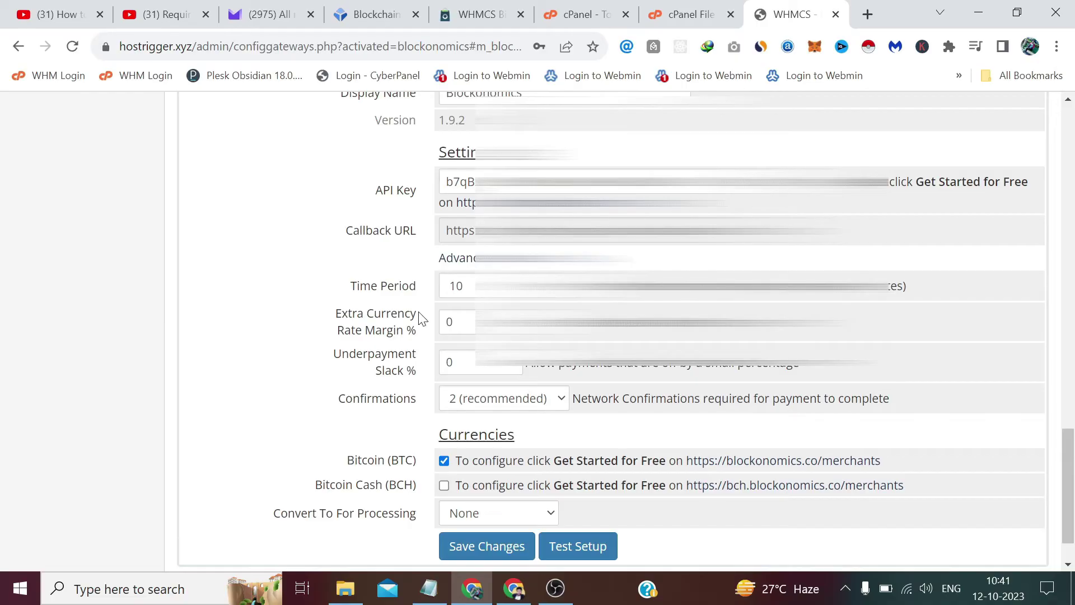
pyautogui.click(485, 399)
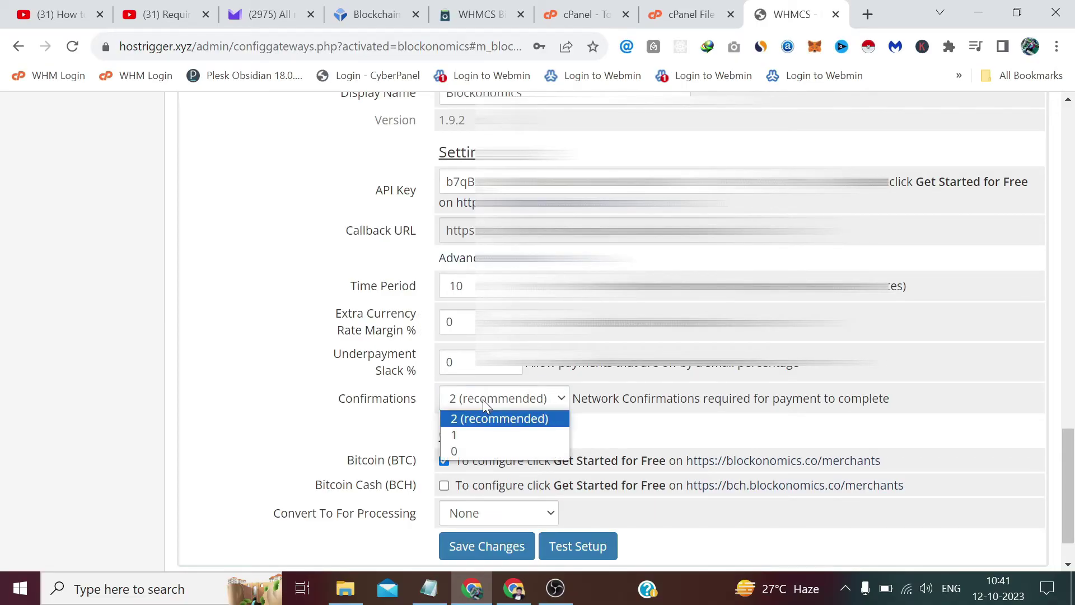
pyautogui.click(485, 418)
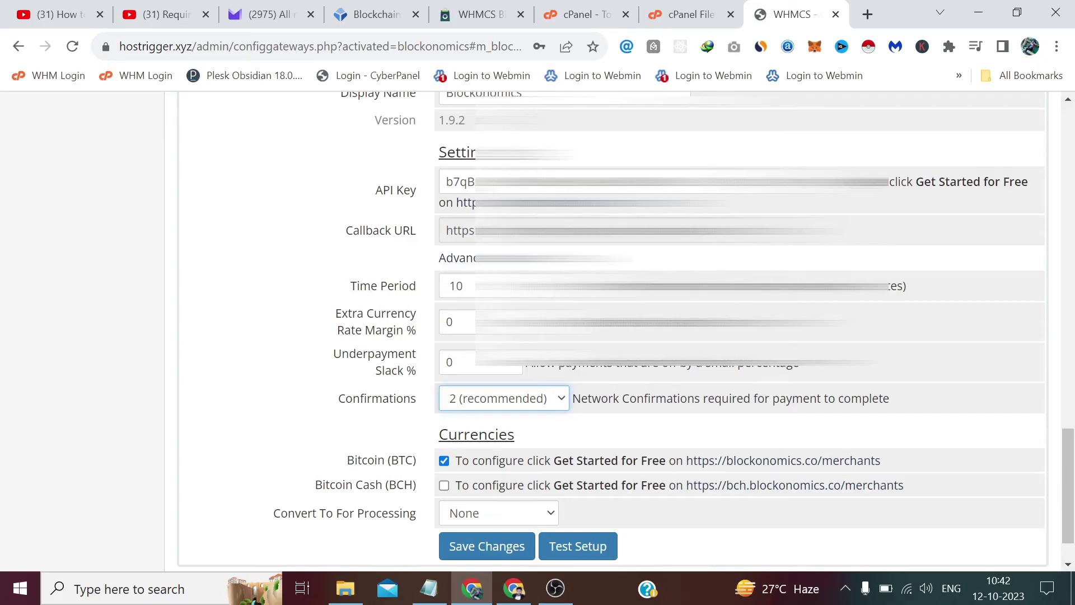
pyautogui.scroll(-2, 413, 442)
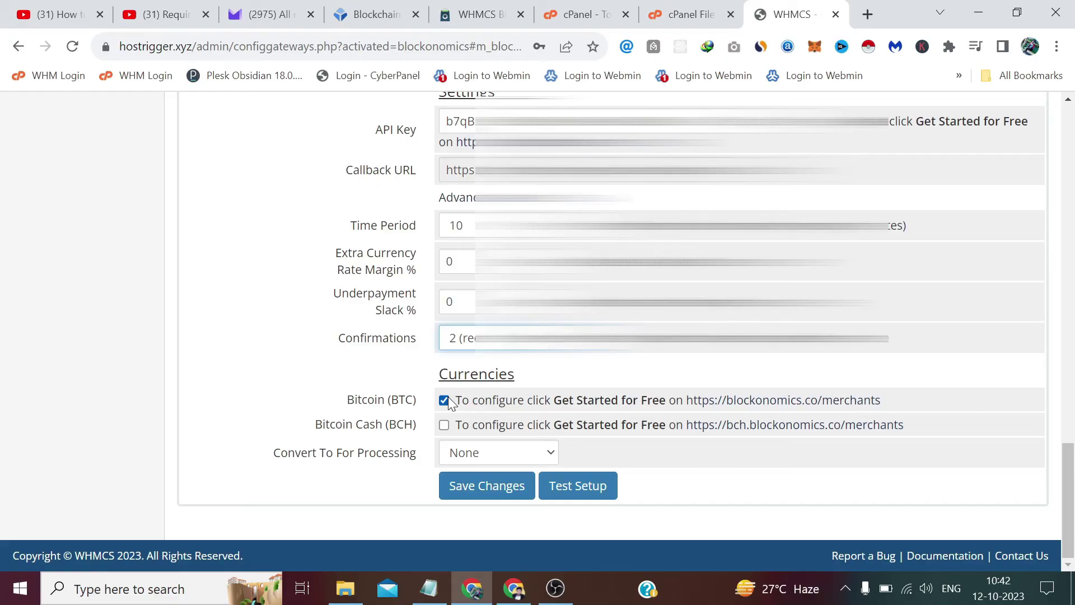
# Change the gateway's display name from Blockonomics to a Bitcoin label
pyautogui.scroll(3, 438, 411)
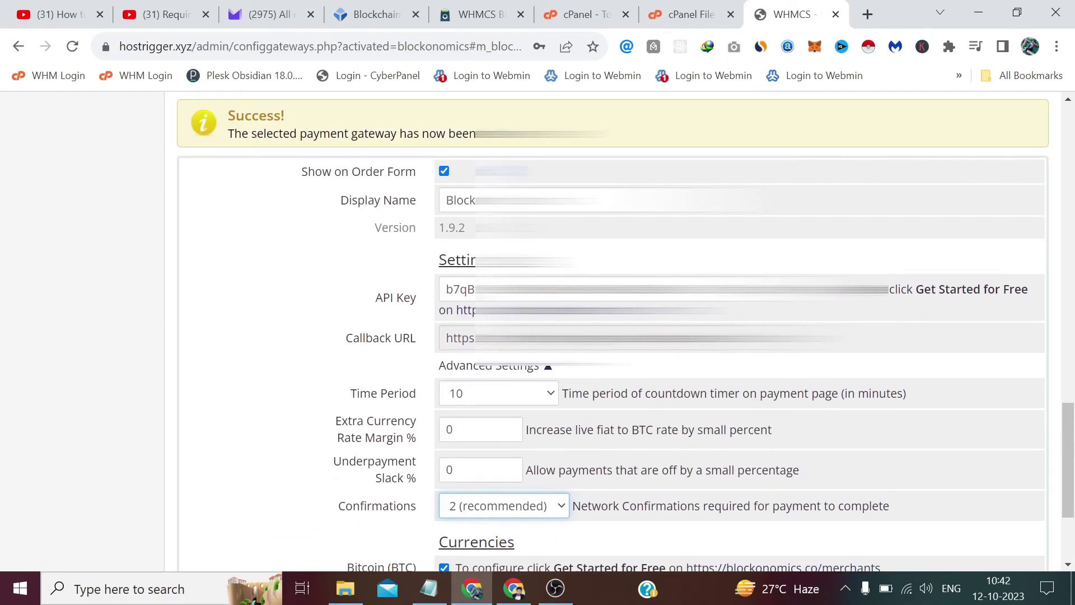
pyautogui.moveTo(585, 199); pyautogui.dragTo(453, 200)
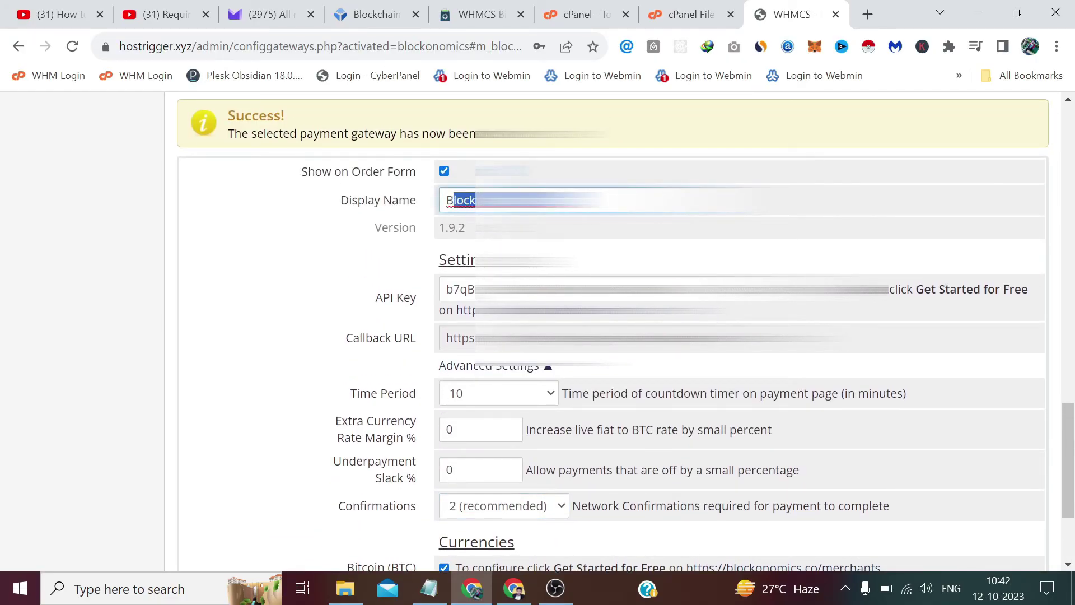
pyautogui.write('itcoi')
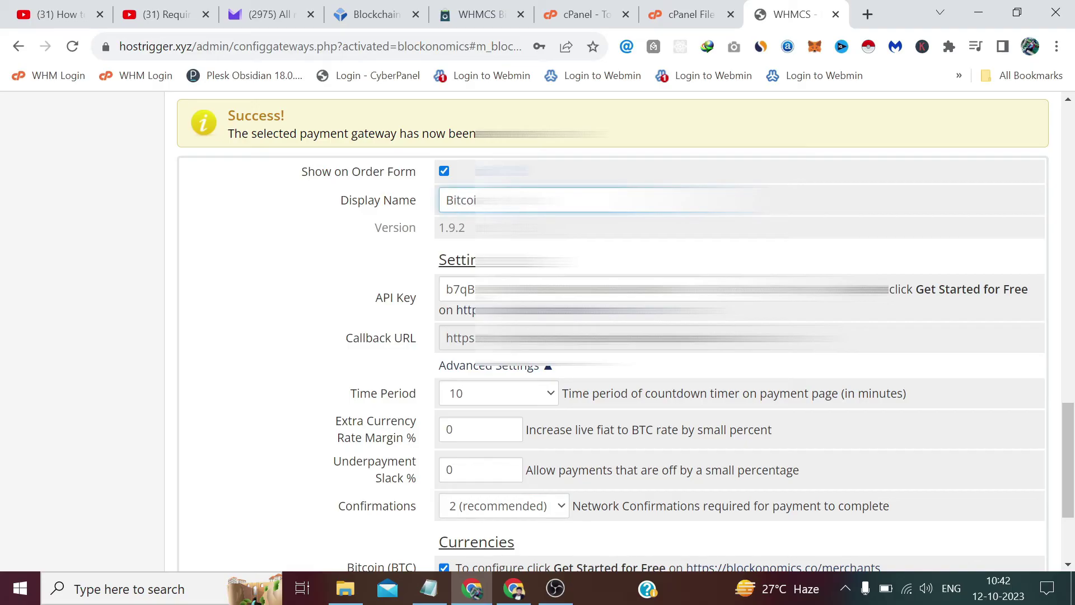
pyautogui.click(317, 295)
# Convert payments to USD for processing and run the gateway setup test
pyautogui.scroll(-3, 317, 296)
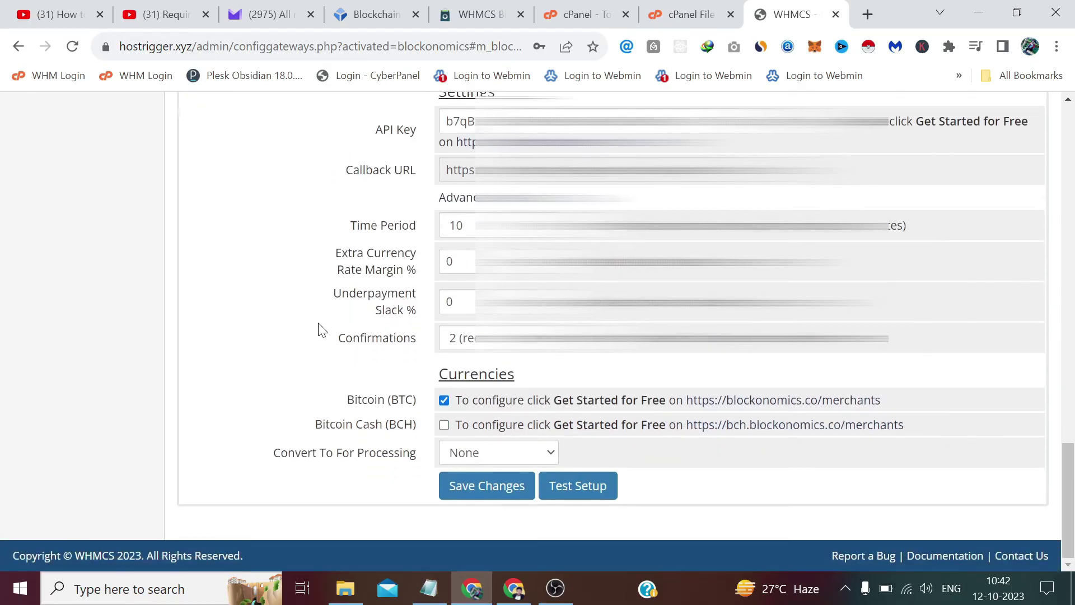
pyautogui.click(475, 452)
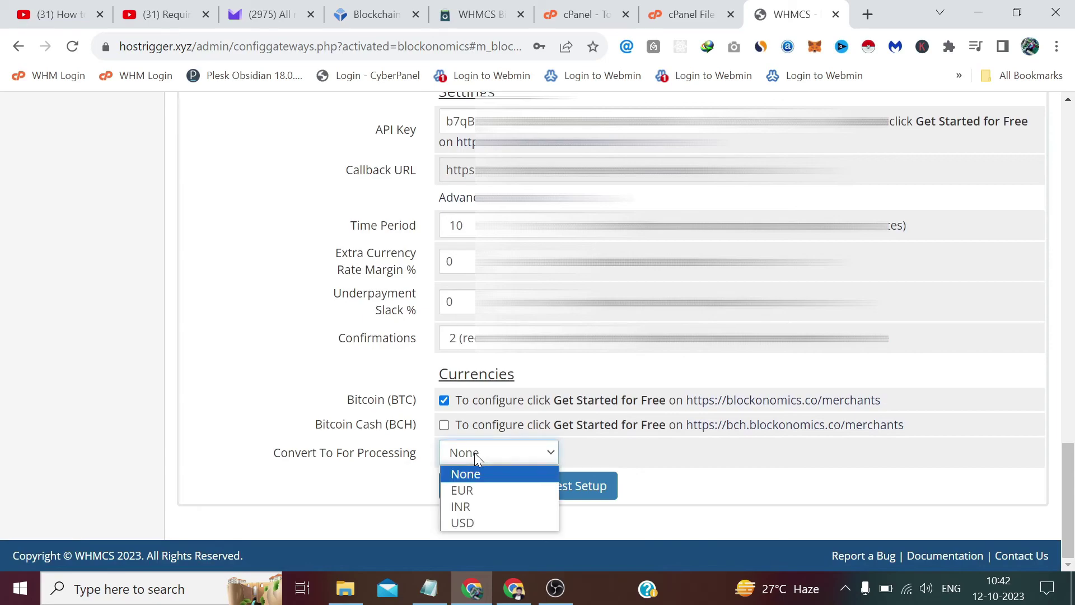
pyautogui.click(484, 522)
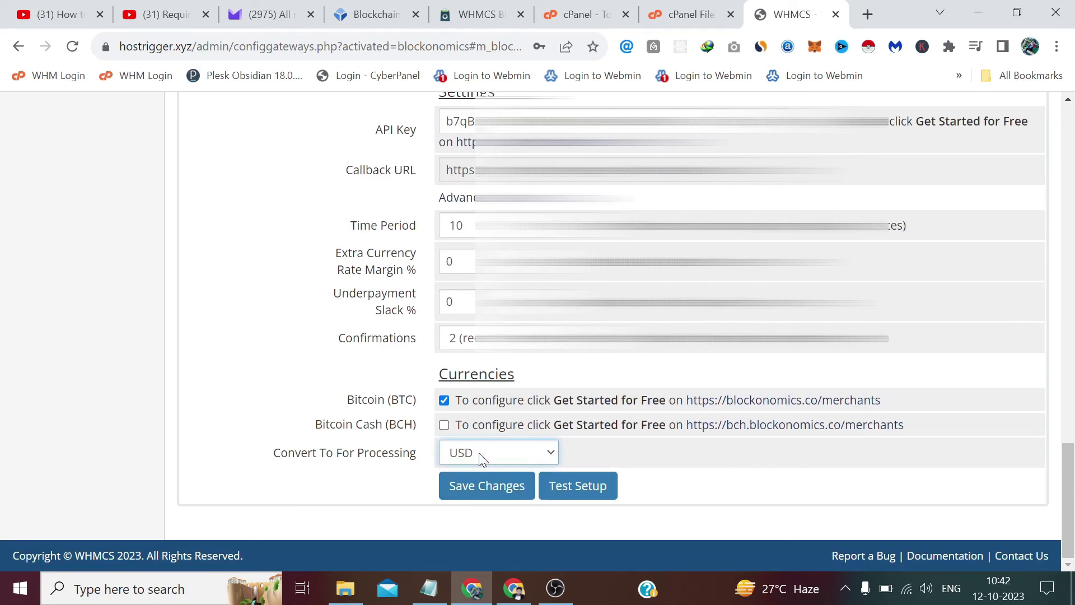
pyautogui.click(581, 496)
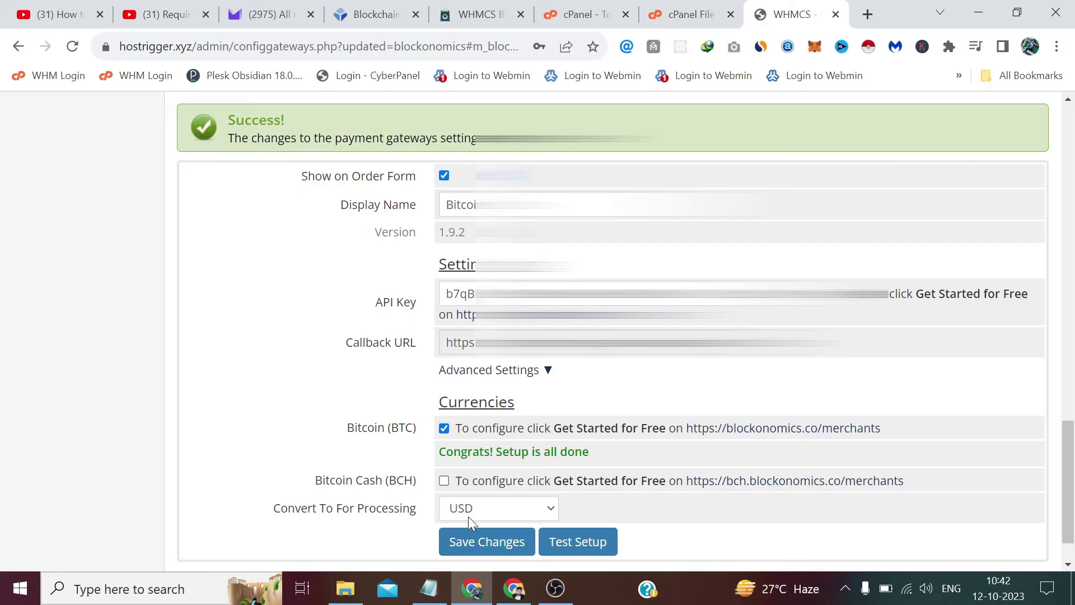
# Save the Blockonomics gateway settings and switch back to the Blockonomics Stores window
pyautogui.click(487, 542)
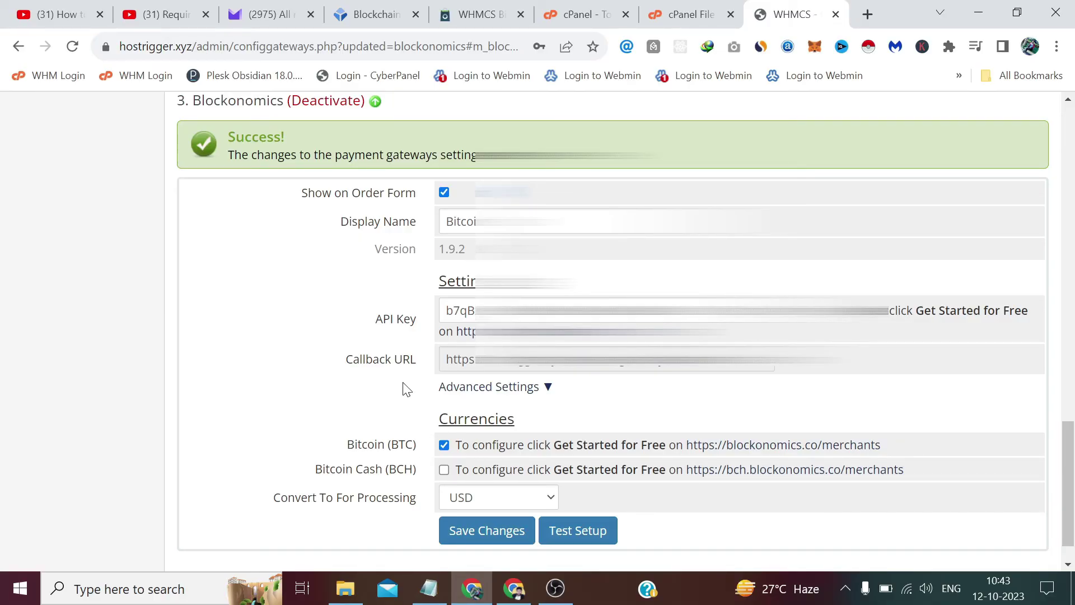
pyautogui.click(513, 590)
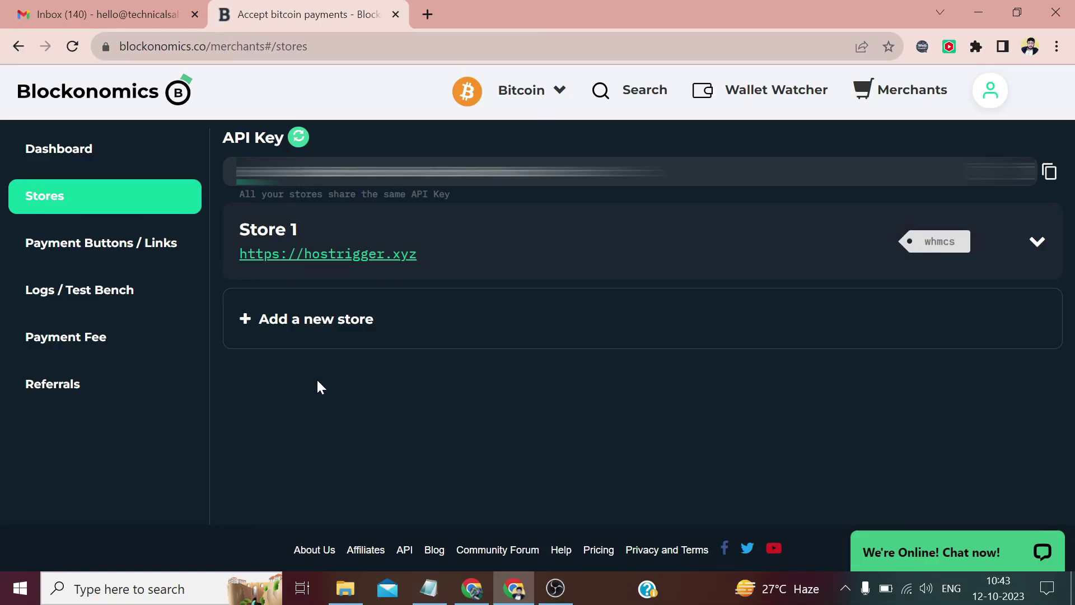
# Go to Blockonomics' Payment Fee page from the left sidebar
pyautogui.click(168, 343)
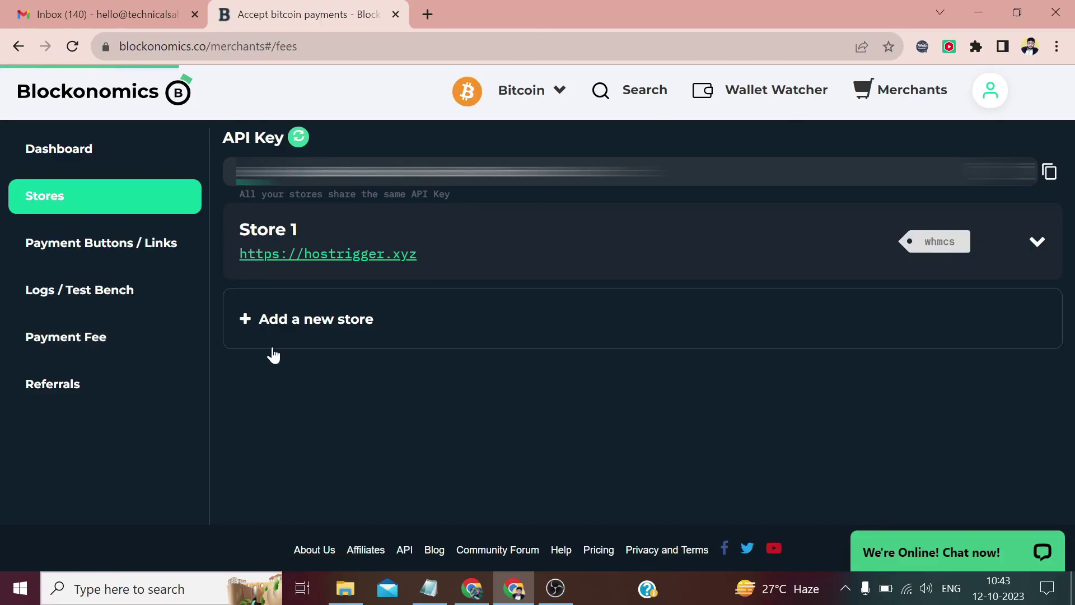